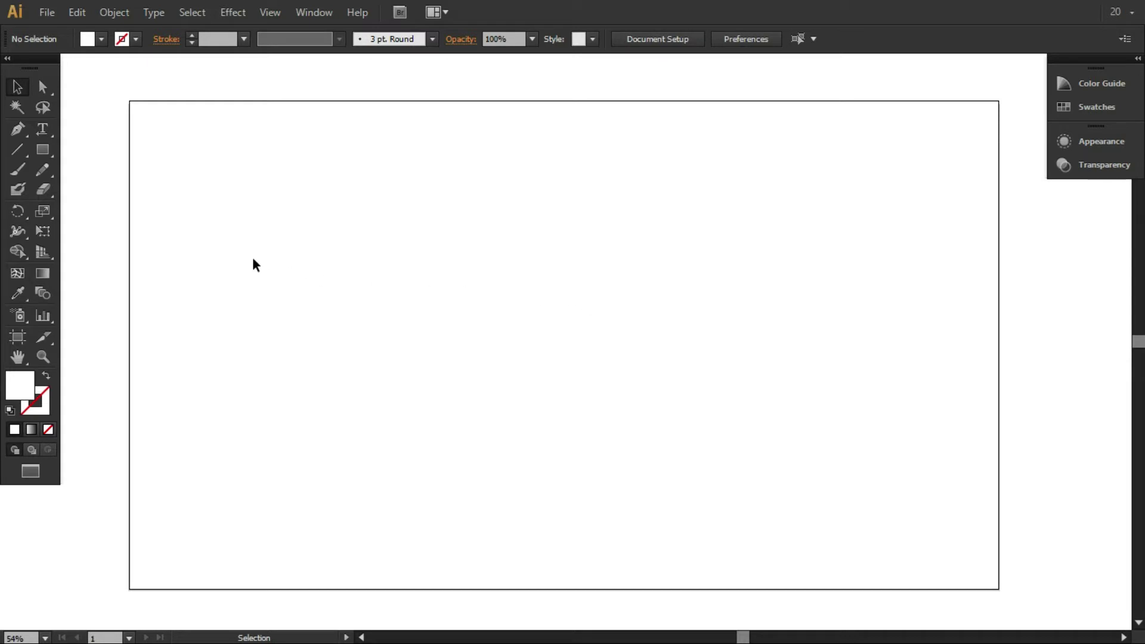
Draw a rectangle covering the whole artboard and fill it black
left_click(49, 150)
mouse_move(996, 101)
left_mouse_down()
mouse_move(317, 545)
mouse_move(130, 589)
left_mouse_up()
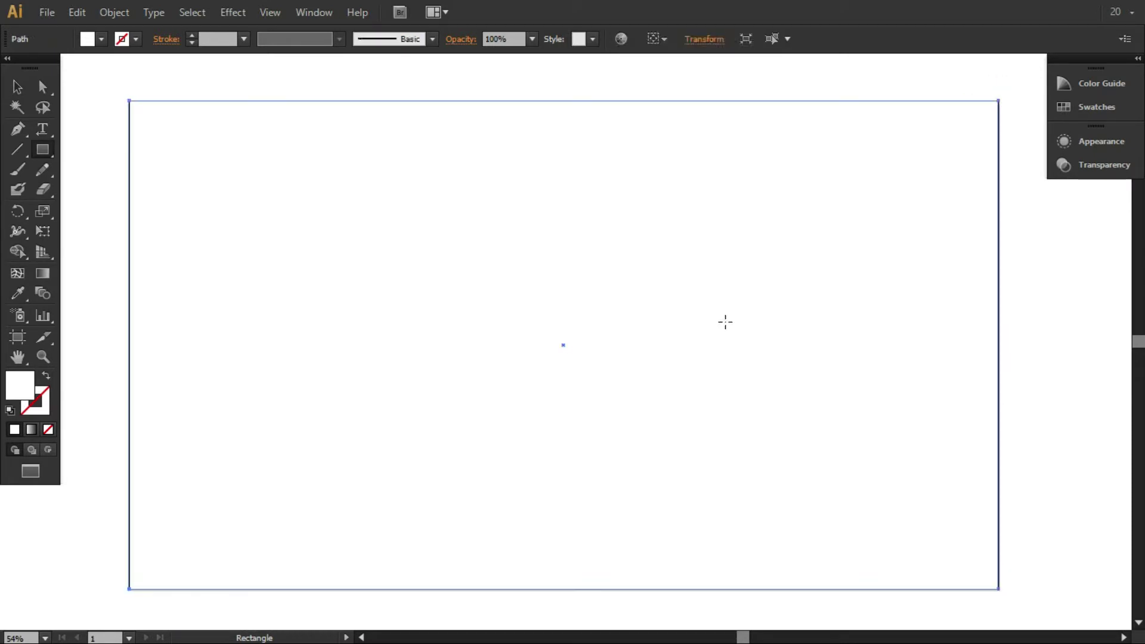
left_click(1103, 114)
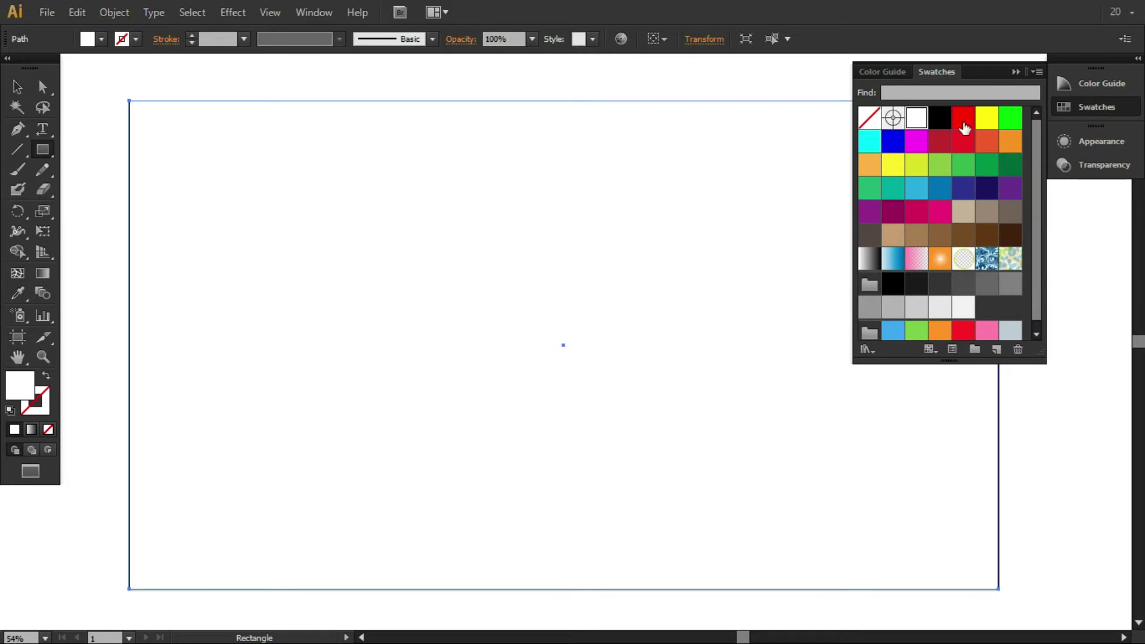
left_click(940, 117)
Lock the black background rectangle in place with Object > Lock > Selection
key("v")
left_click(429, 334)
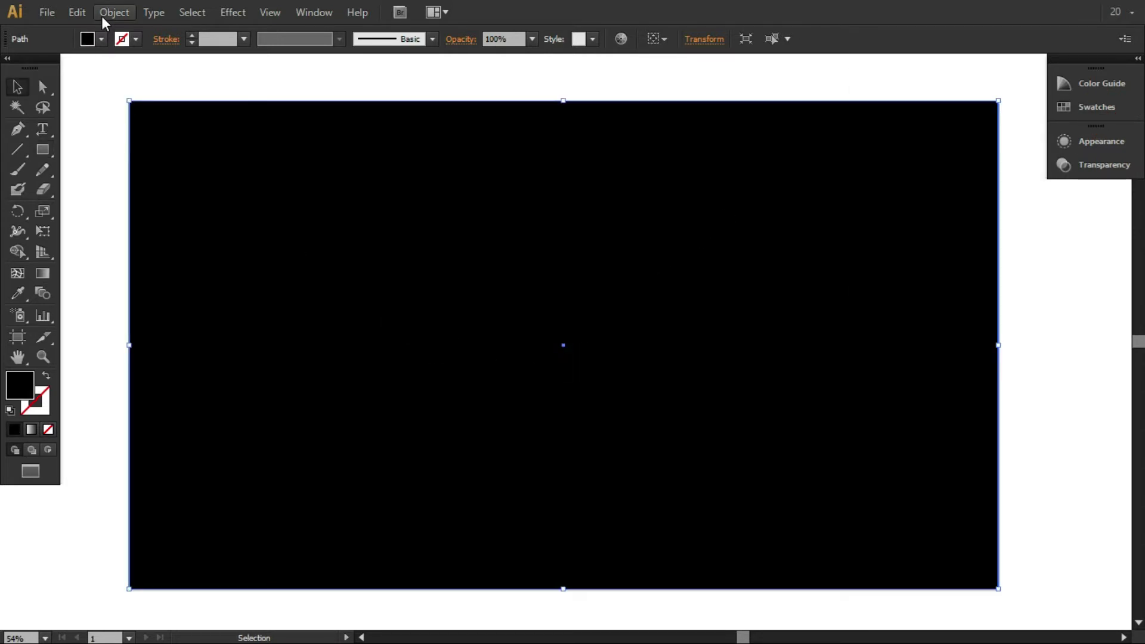
left_click(113, 12)
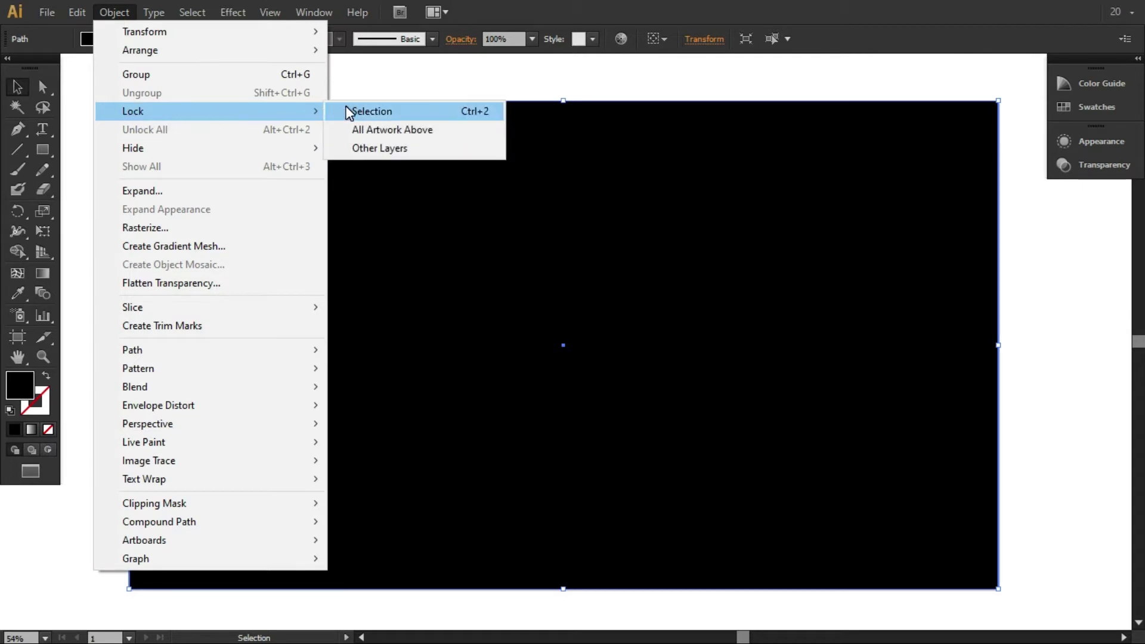
mouse_move(133, 111)
left_click(345, 111)
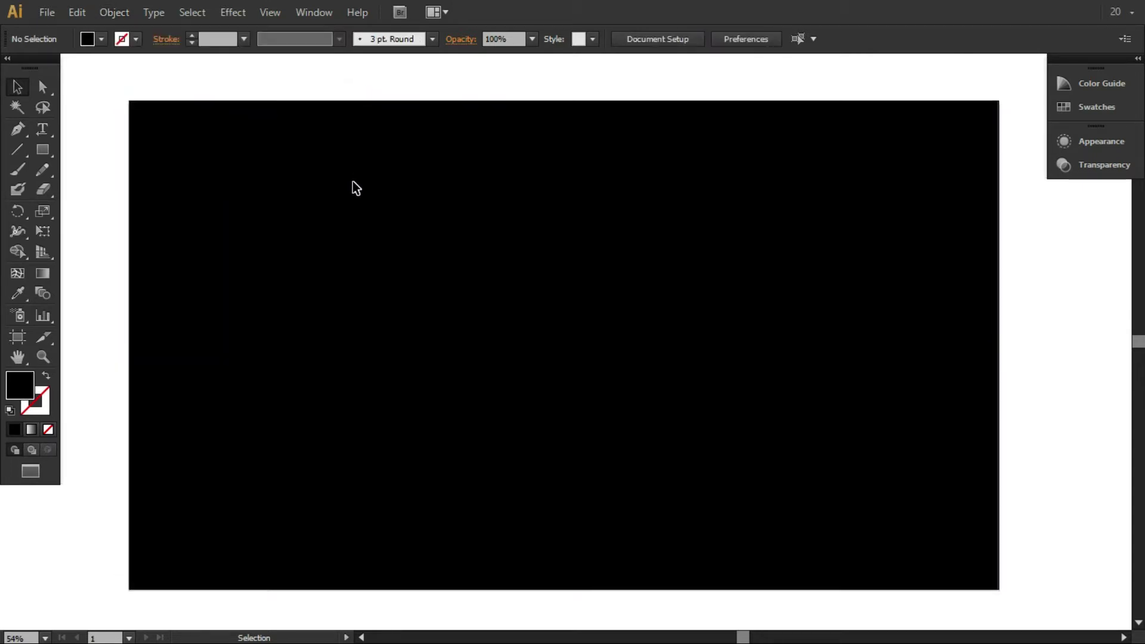
Zoom to 200% and enter the word NEON at the canvas centre
key("ctrl+1")
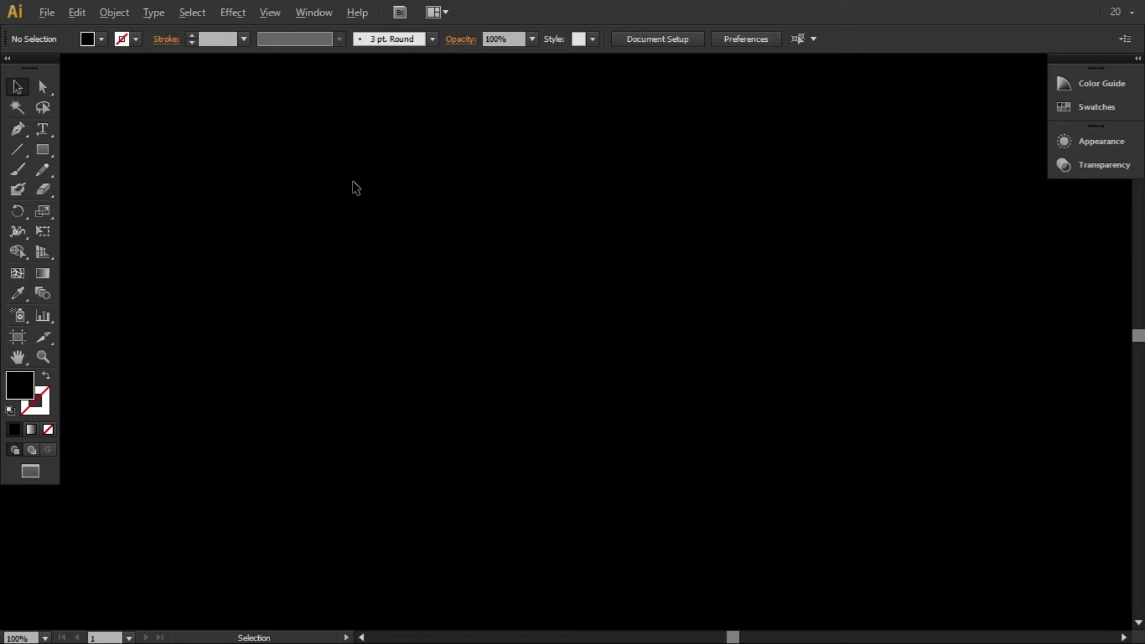
key("ctrl+plus")
key("ctrl+plus")
left_click(49, 131)
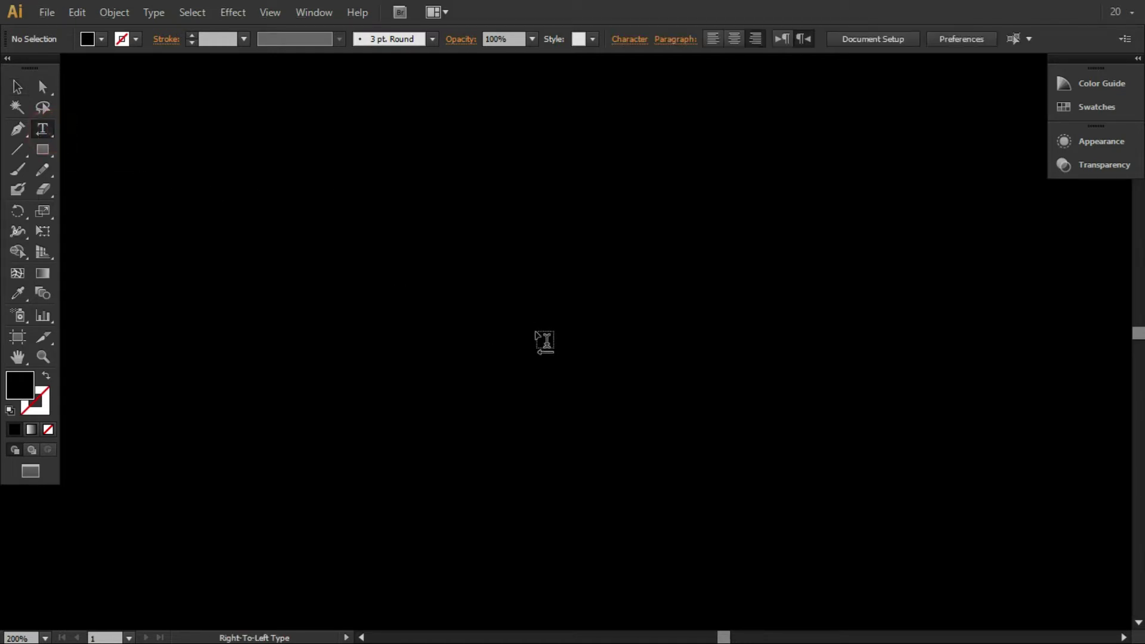
left_click(546, 333)
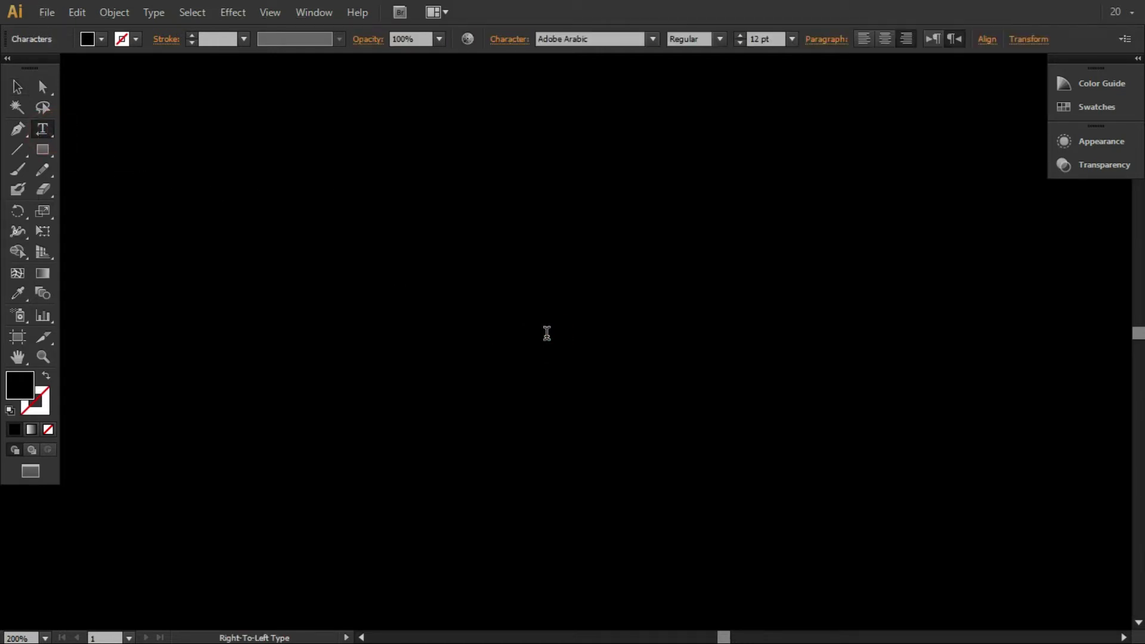
key("ctrl+v")
key("ctrl+a")
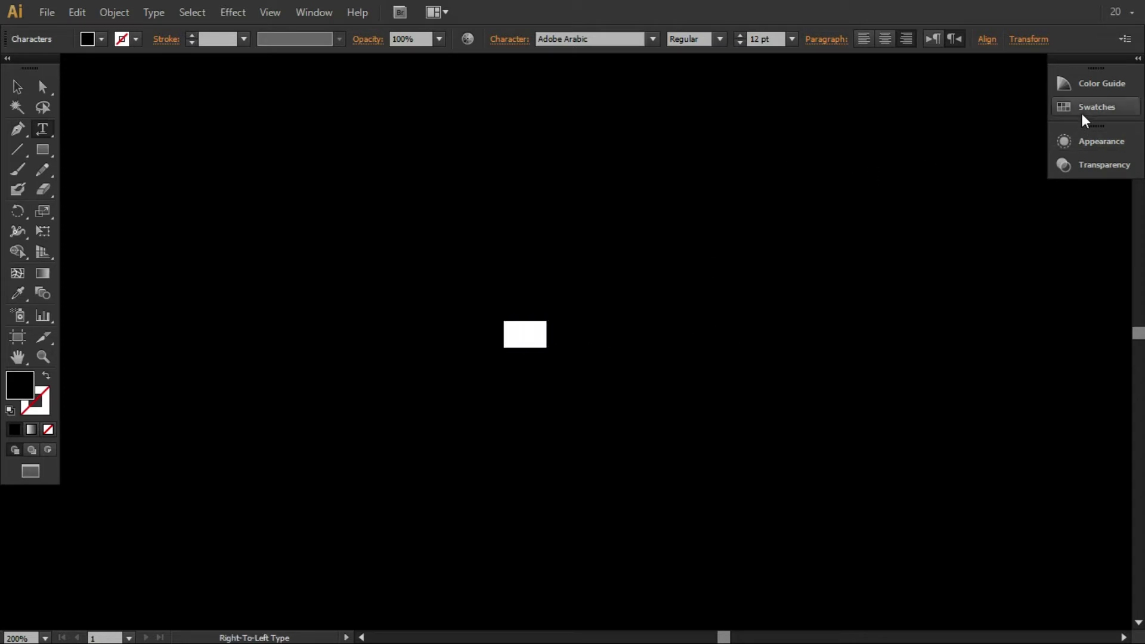
Colour NEON pink (R=237 G=30 B=121) and make that swatch global
left_click(1082, 111)
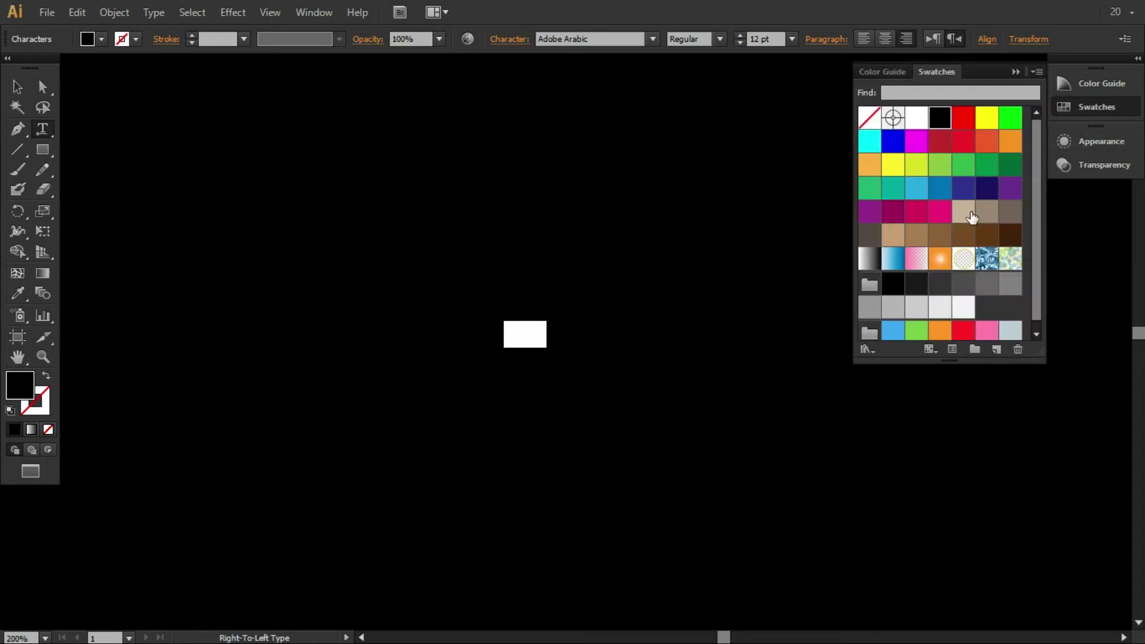
left_click(946, 214)
double_click(946, 213)
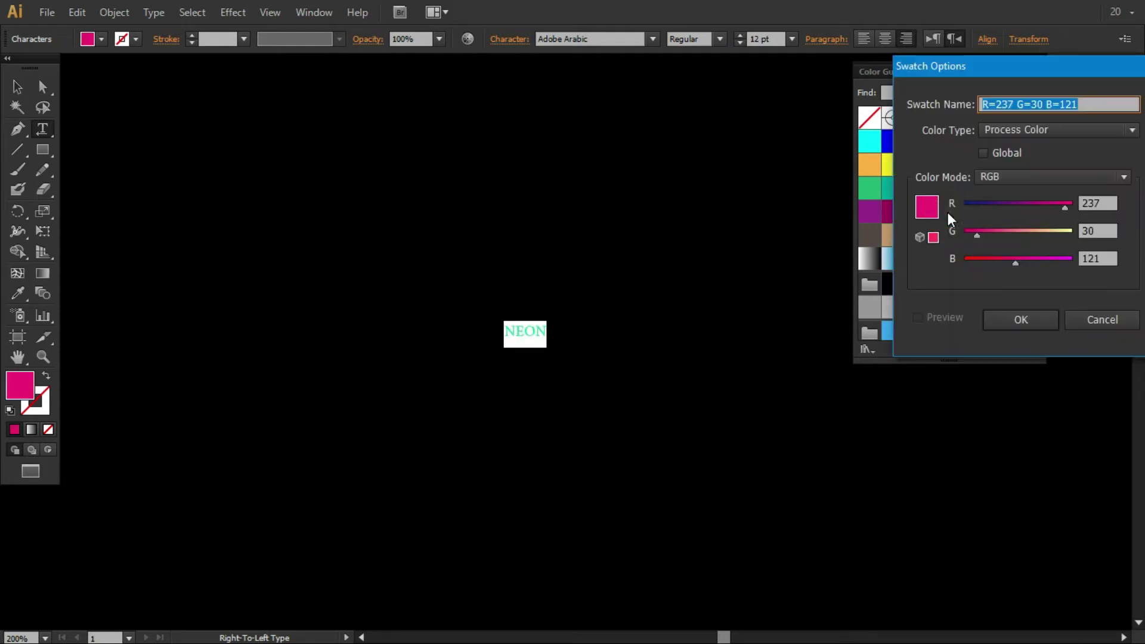
left_click(983, 153)
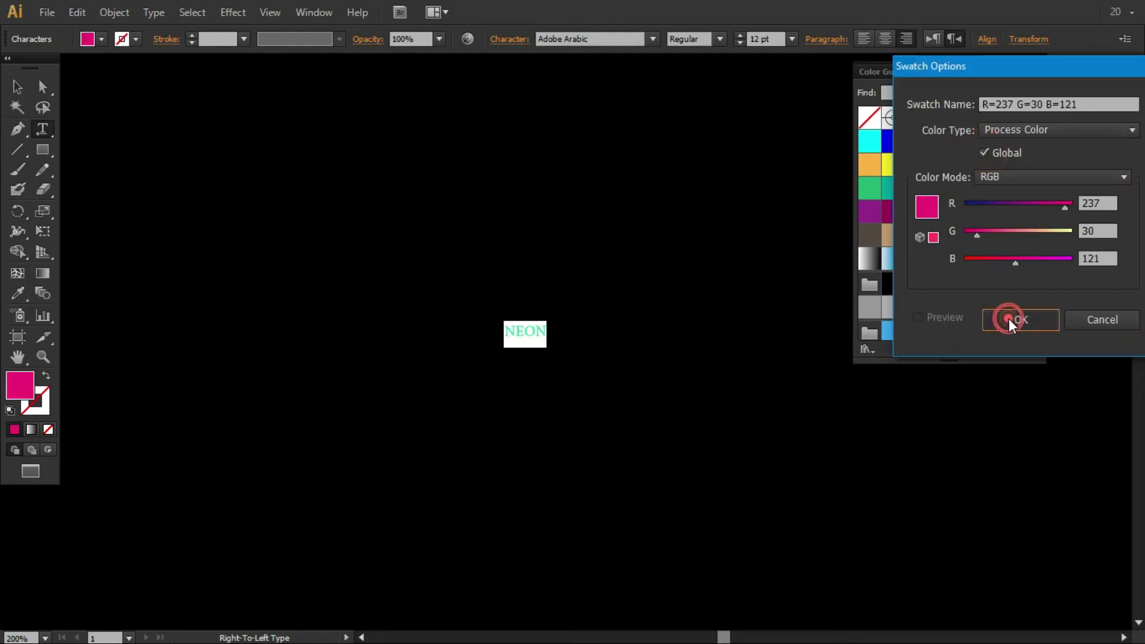
left_click(1008, 319)
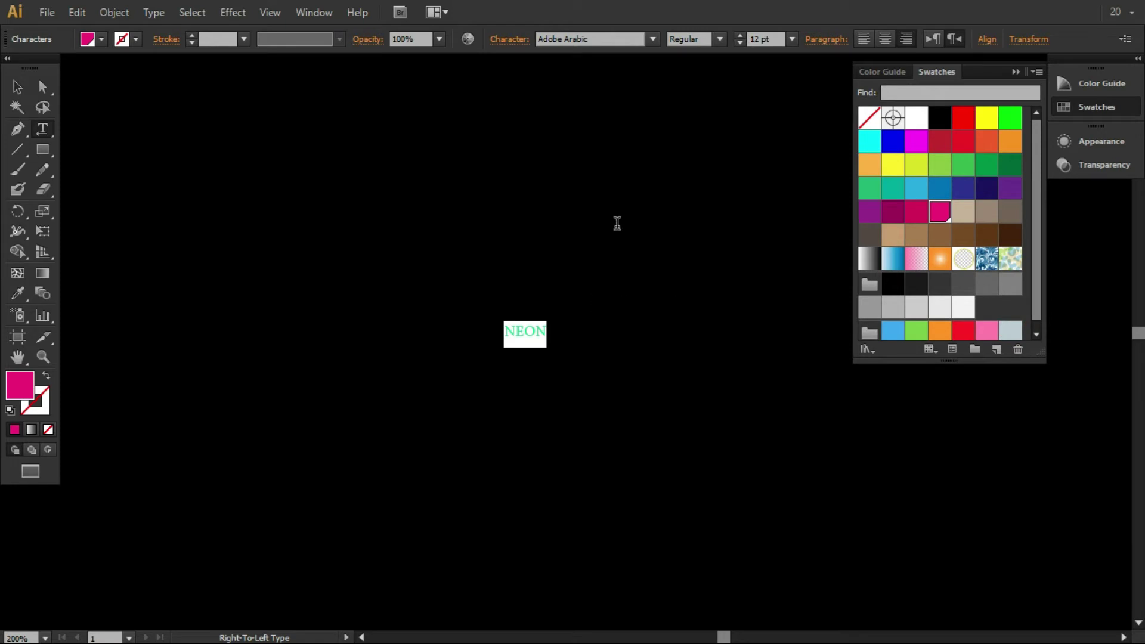
left_click(753, 40)
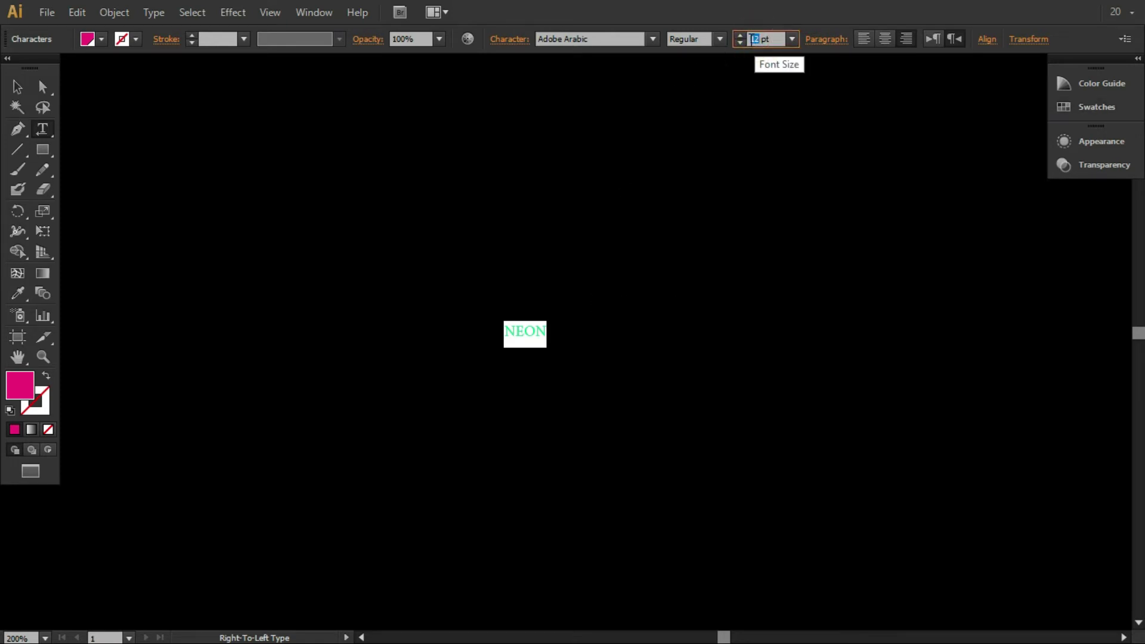
Set NEON to 150 pt Arial Rounded MT Std
type("150")
left_click(653, 39)
scroll(647, 110, "up", 5)
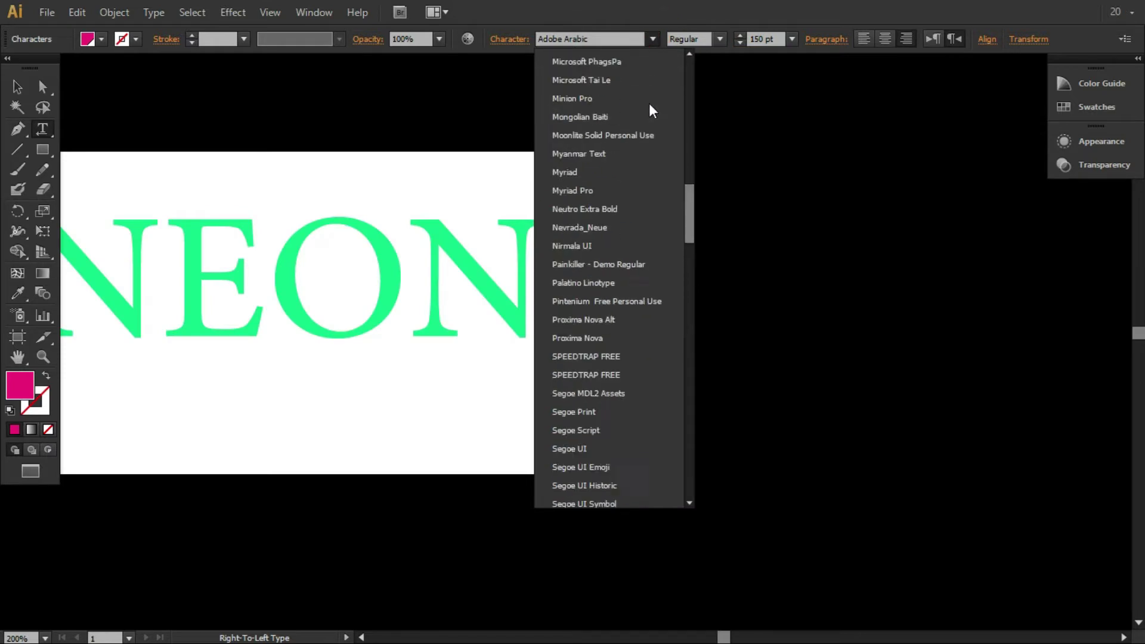
scroll(649, 104, "up", 10)
left_click(644, 166)
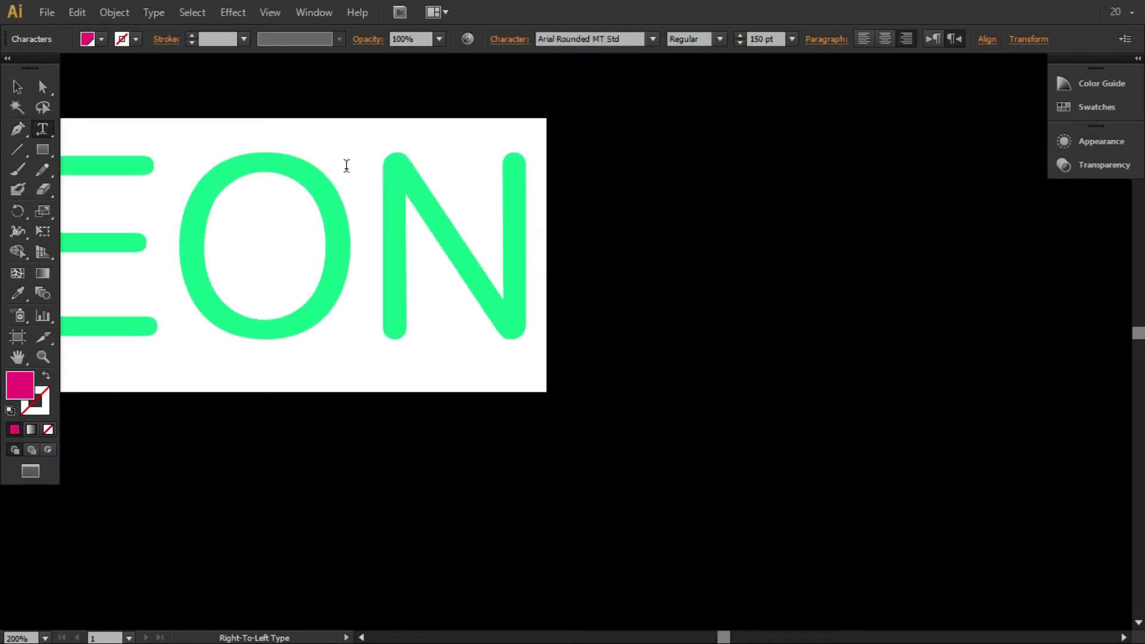
Move and scale NEON down to about 126 pt, centred on the black background
left_click(17, 86)
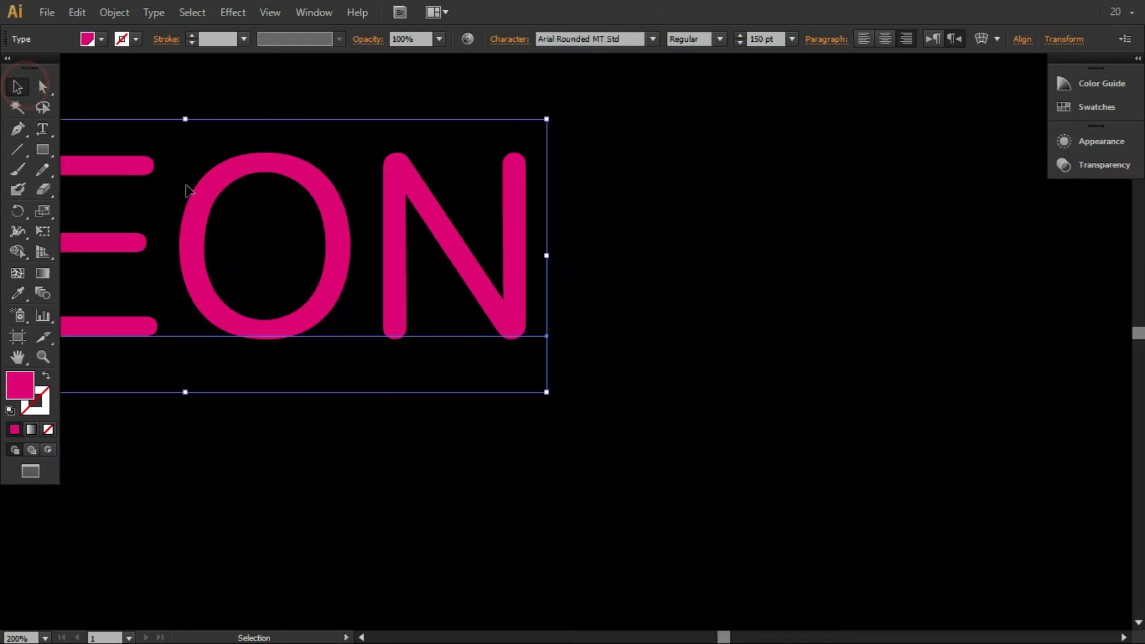
left_click_drag(211, 205, 594, 235)
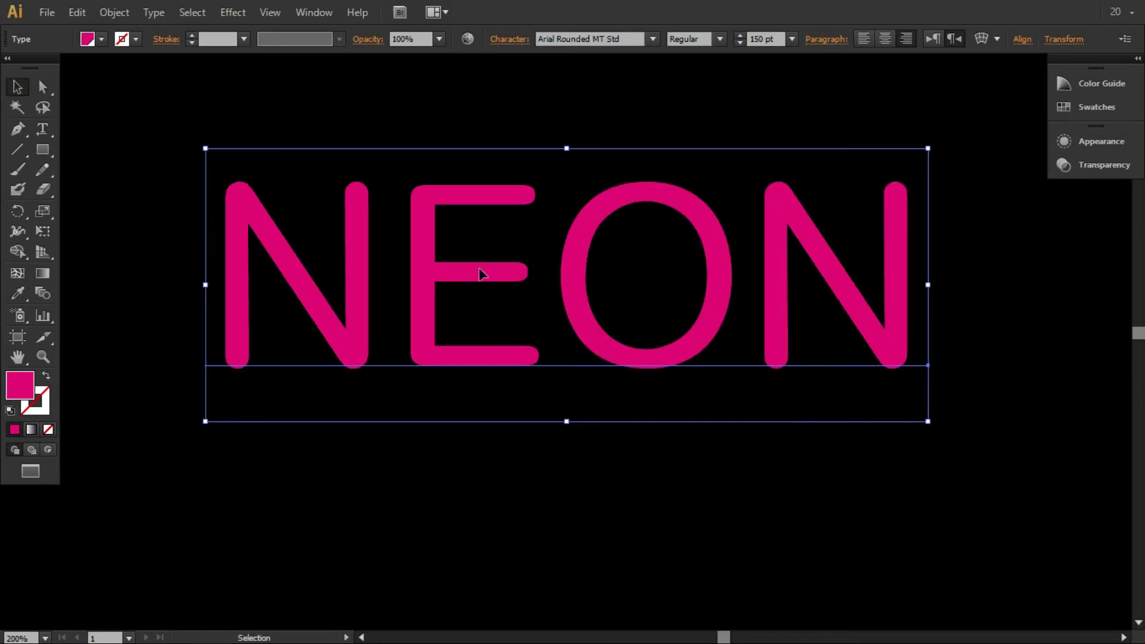
left_click_drag(205, 421, 279, 377)
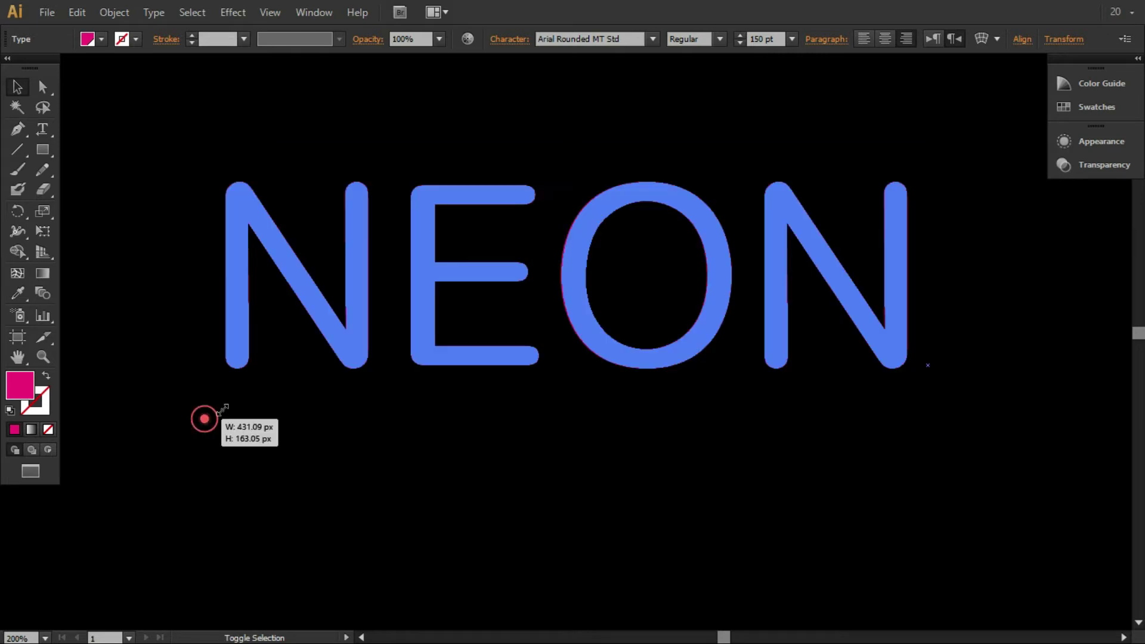
left_click_drag(502, 303, 450, 366)
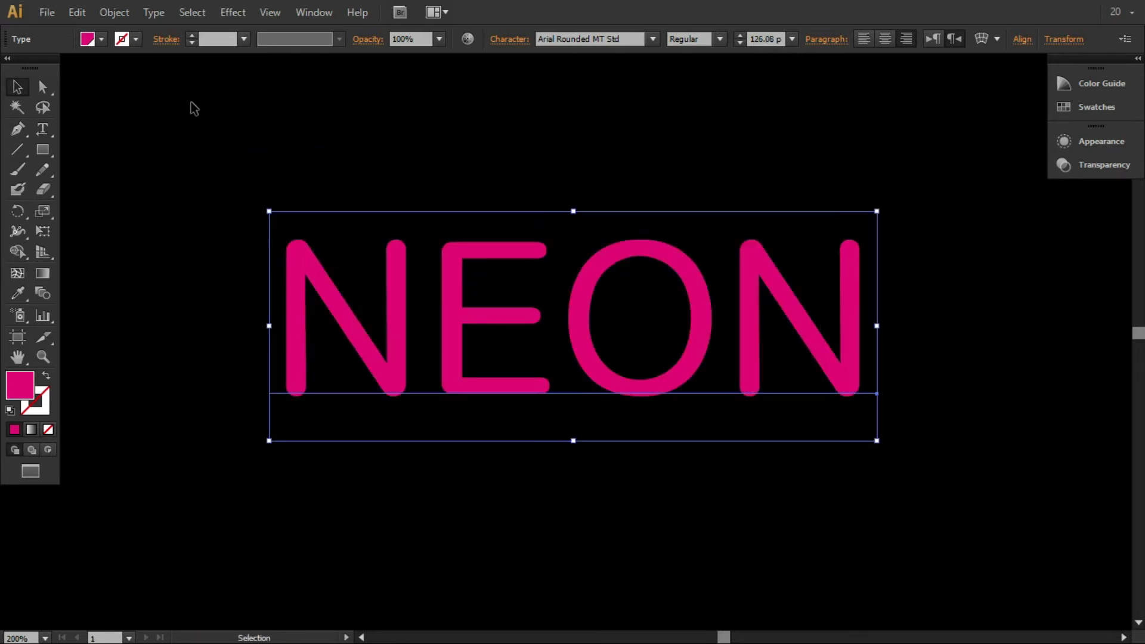
left_click(153, 13)
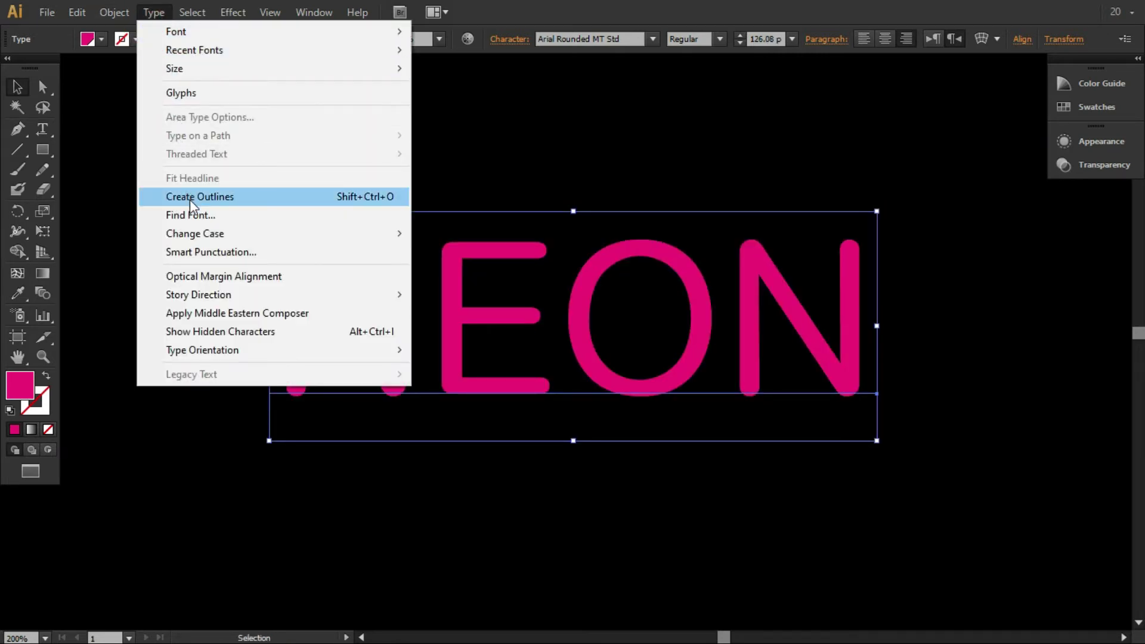
Convert the NEON text to outlined letter shapes with Type > Create Outlines
left_click(241, 201)
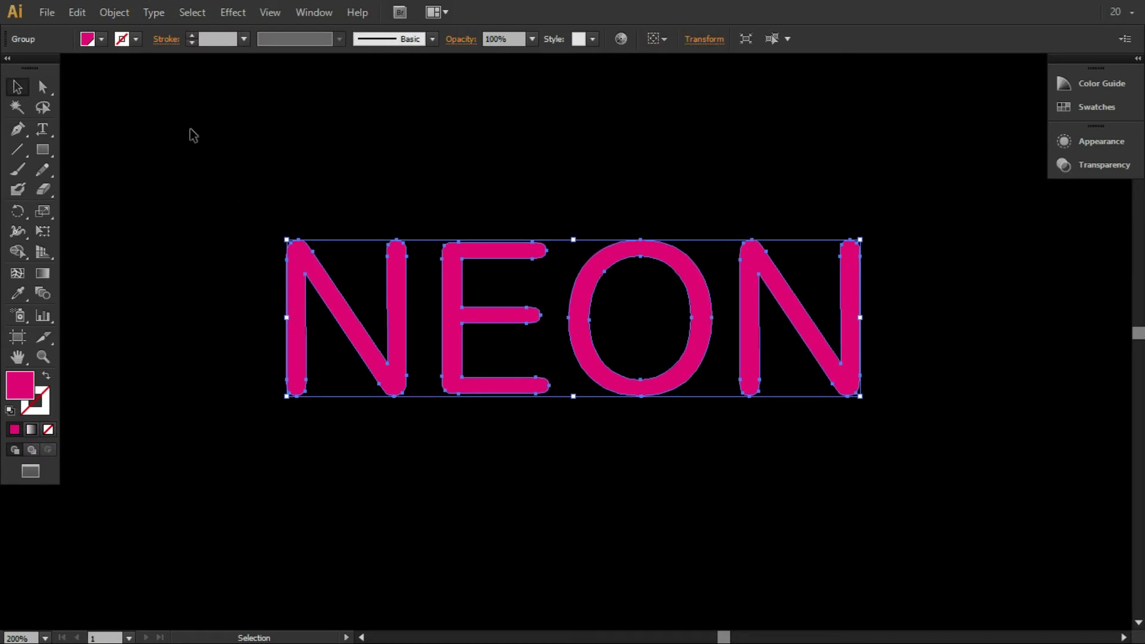
left_click(126, 9)
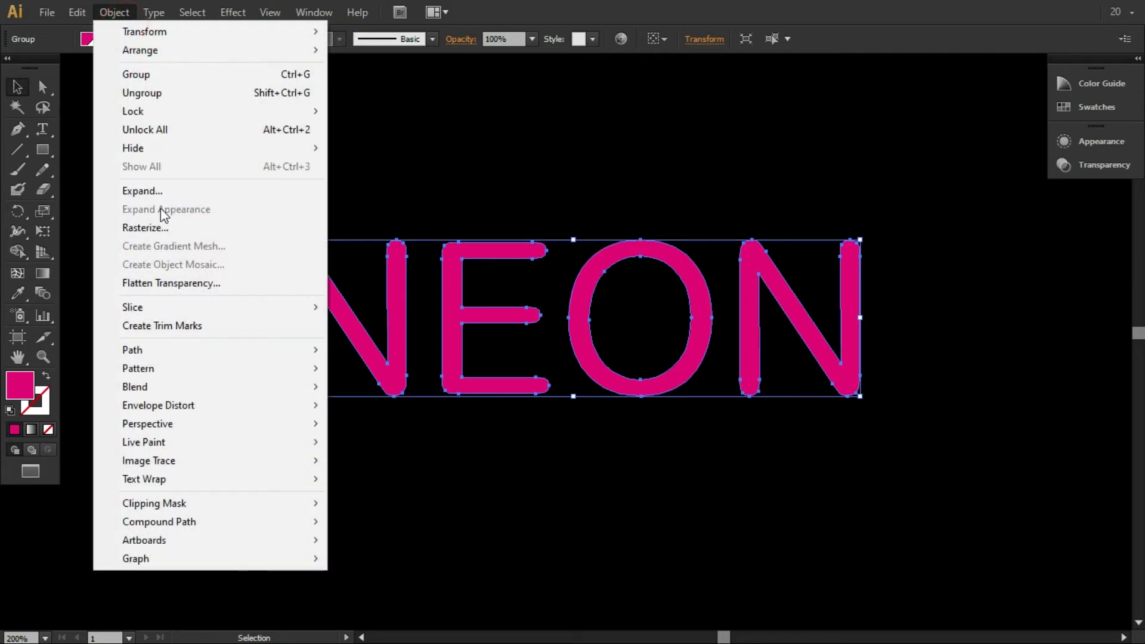
mouse_move(132, 349)
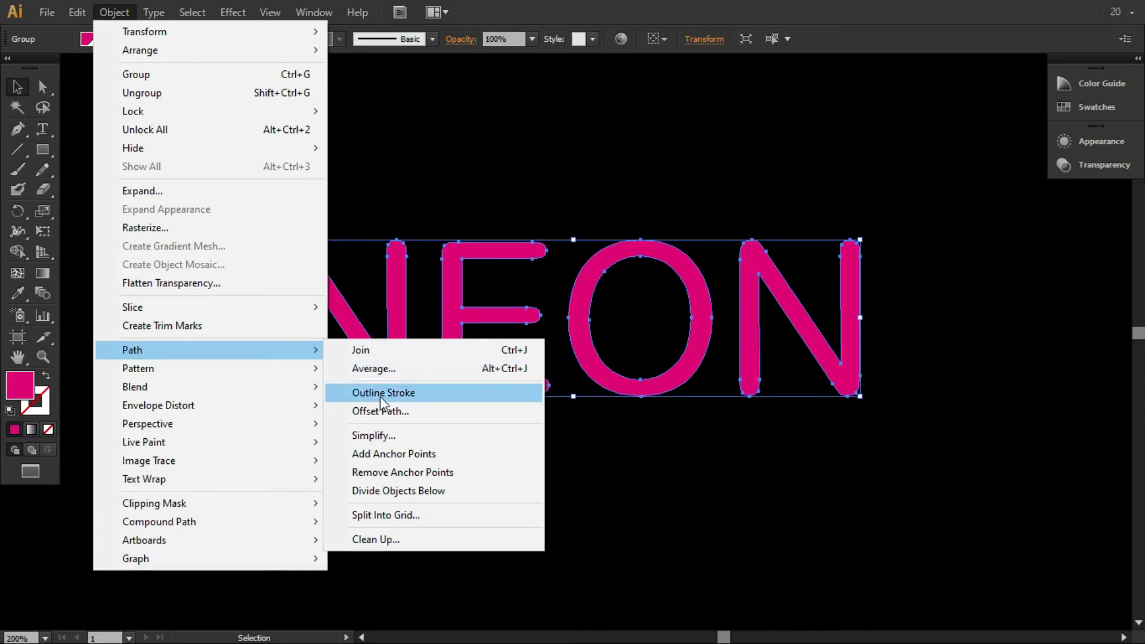
Create a -4 px inset copy of the NEON outlines with Offset Path and shift it below
left_click(406, 411)
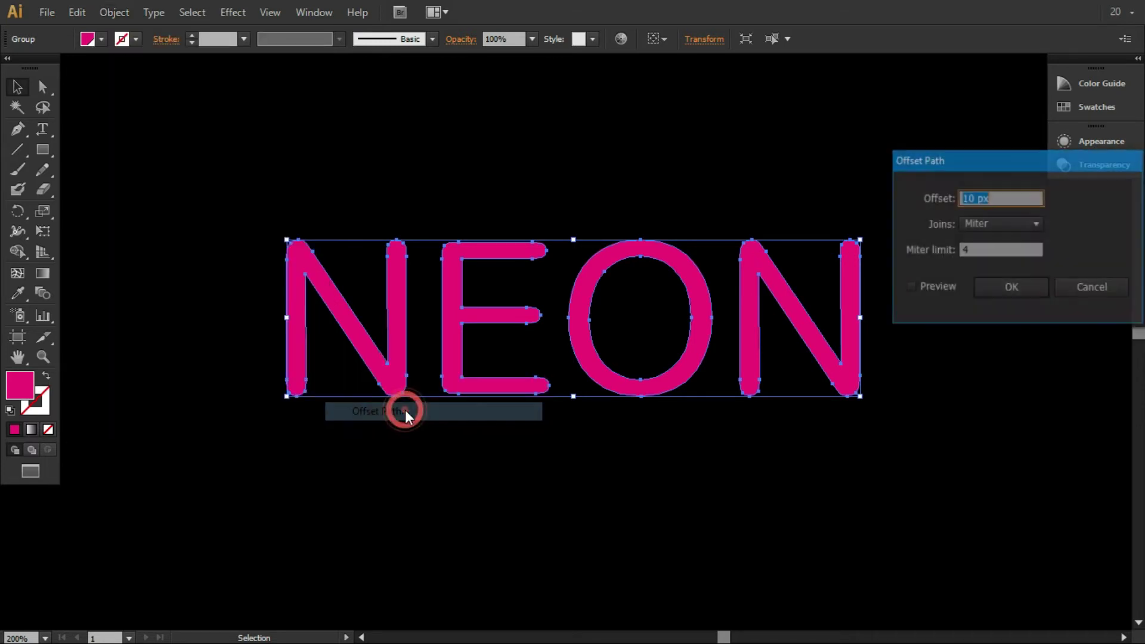
left_click(925, 284)
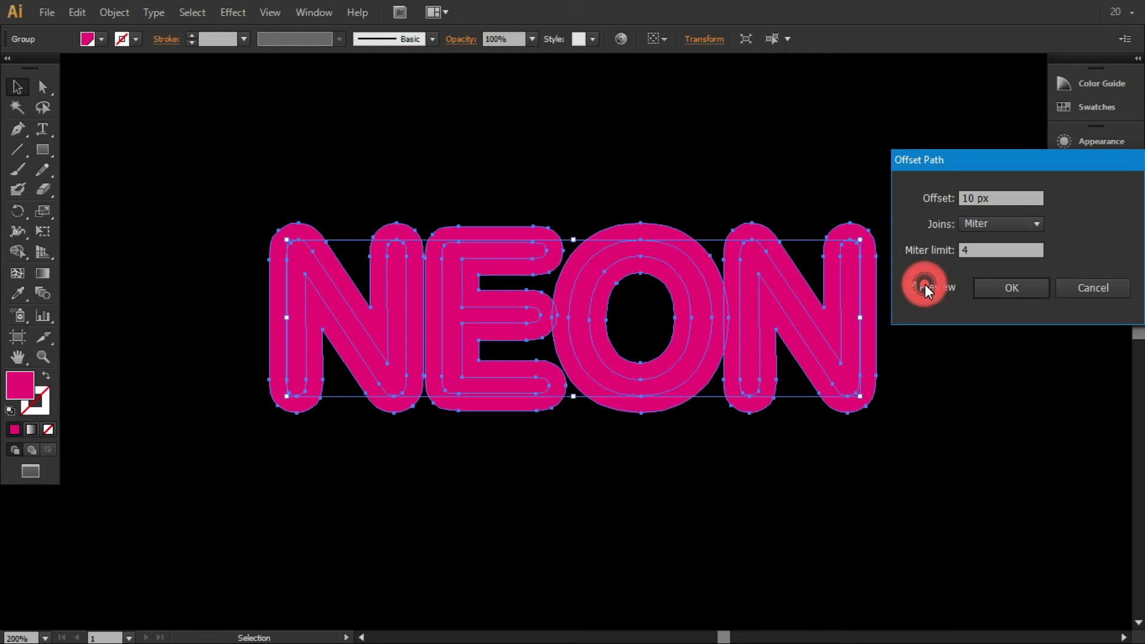
double_click(967, 197)
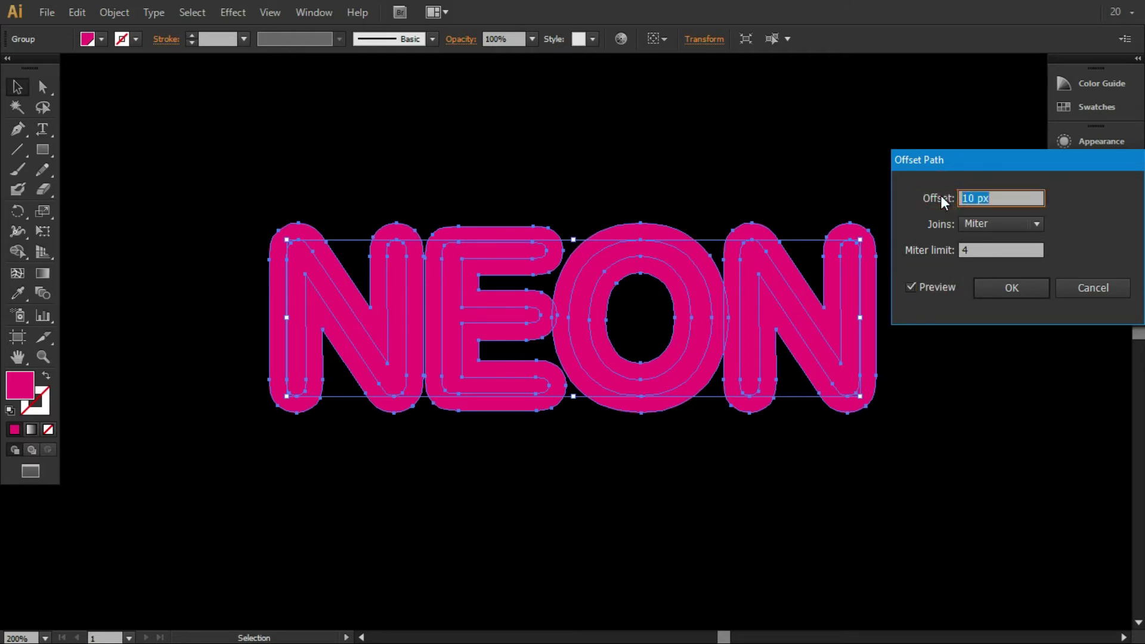
double_click(970, 197)
type("-4")
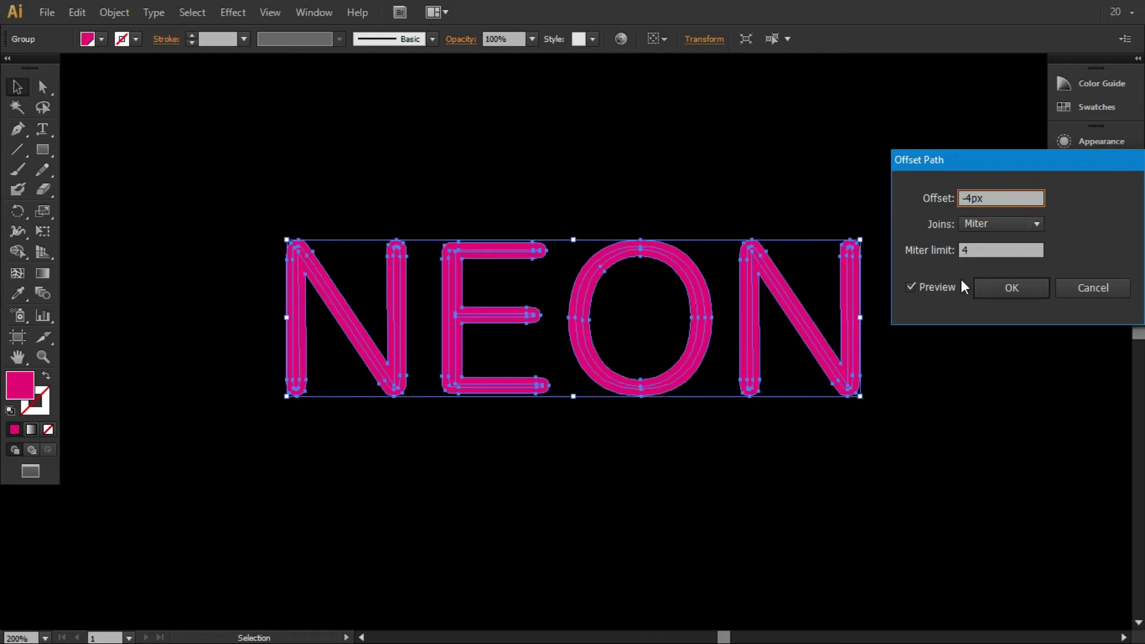
left_click(1024, 288)
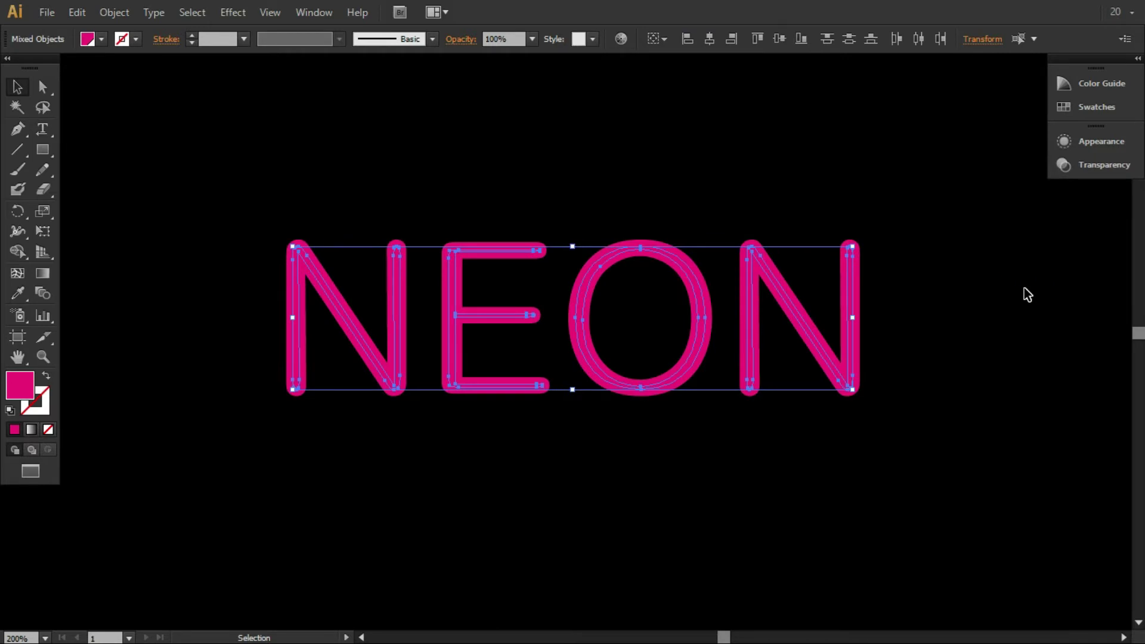
key("shift+Down")
key("shift+Down")
key("shift+Down")
key("shift+Down")
key("shift+Down")
key("shift+Down")
key("shift+Down")
key("shift+Down")
key("shift+Down")
key("shift+Down")
key("shift+Down")
key("shift+Down")
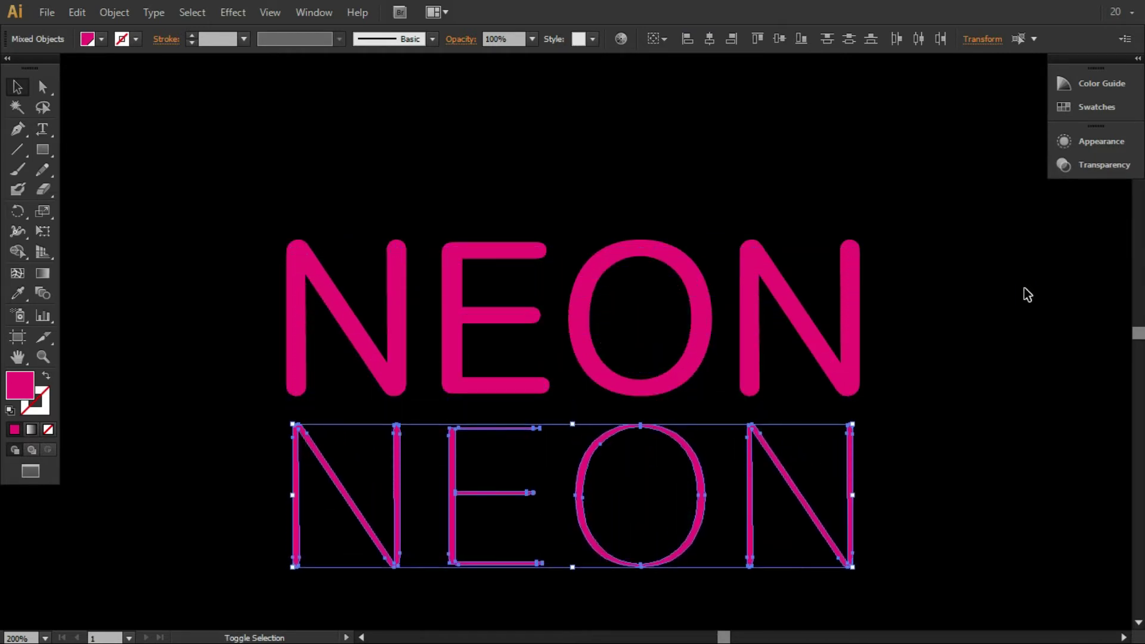
Tint the inset NEON copy light pink from the Color Guide, then deselect
key("shift+Up")
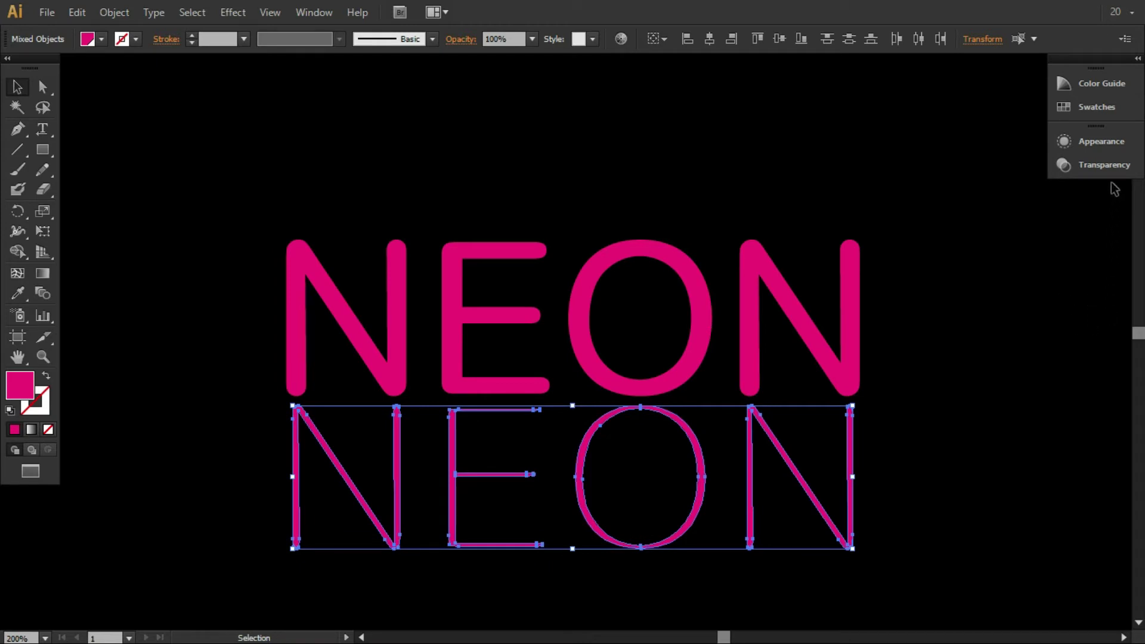
left_click(1102, 84)
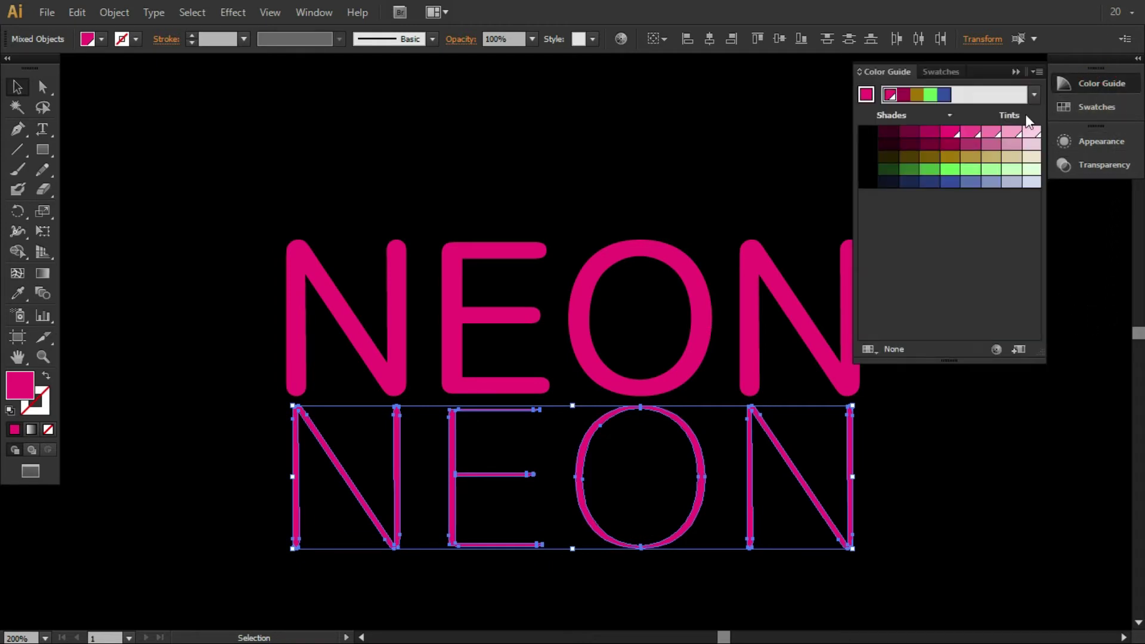
left_click(1013, 136)
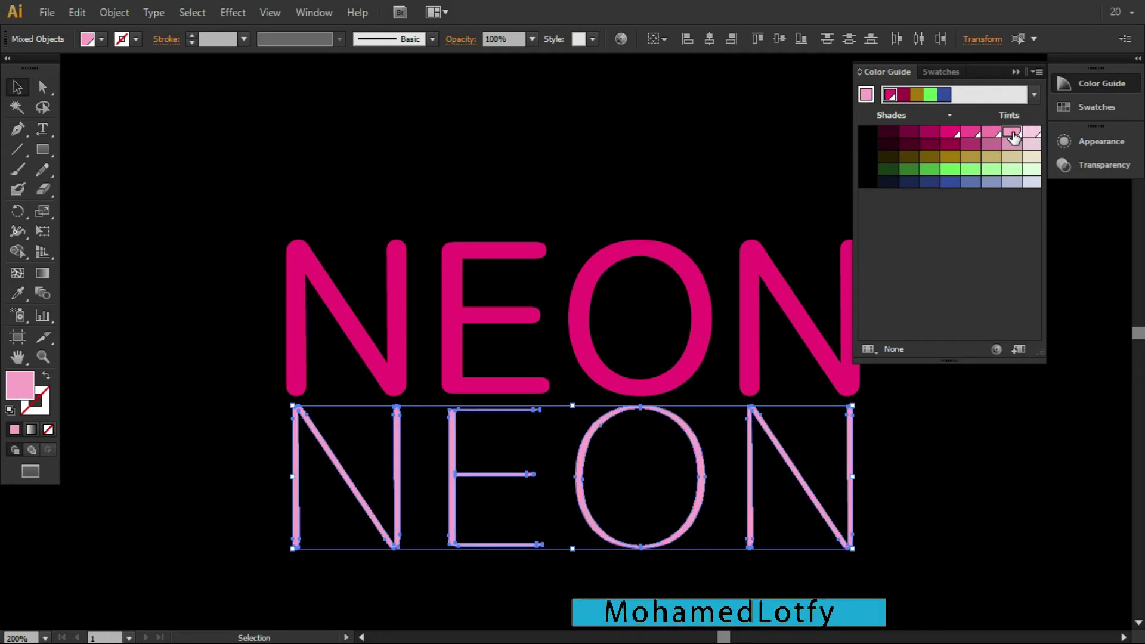
left_click(700, 508)
left_click(916, 340)
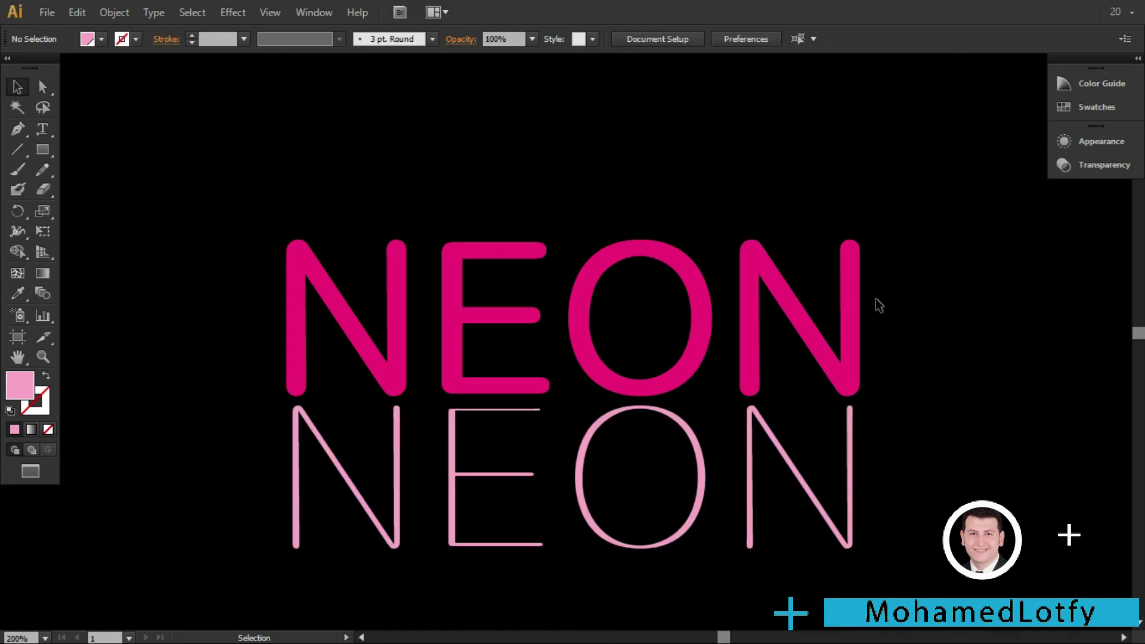
Ungroup the two NEON rows into separate letter paths
left_click(858, 292)
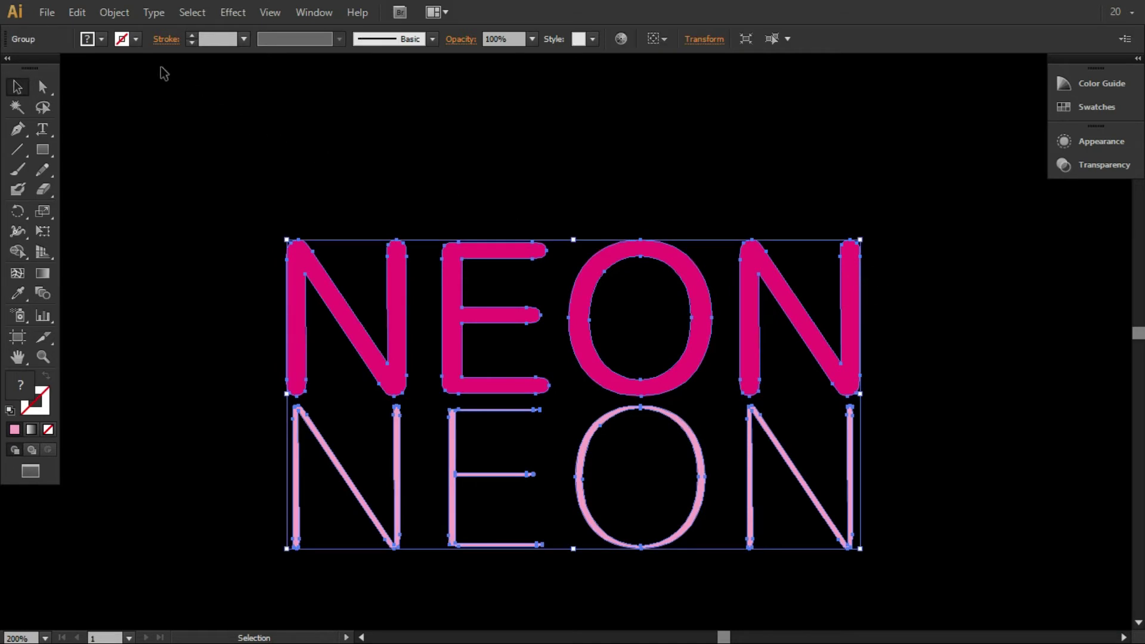
left_click(116, 13)
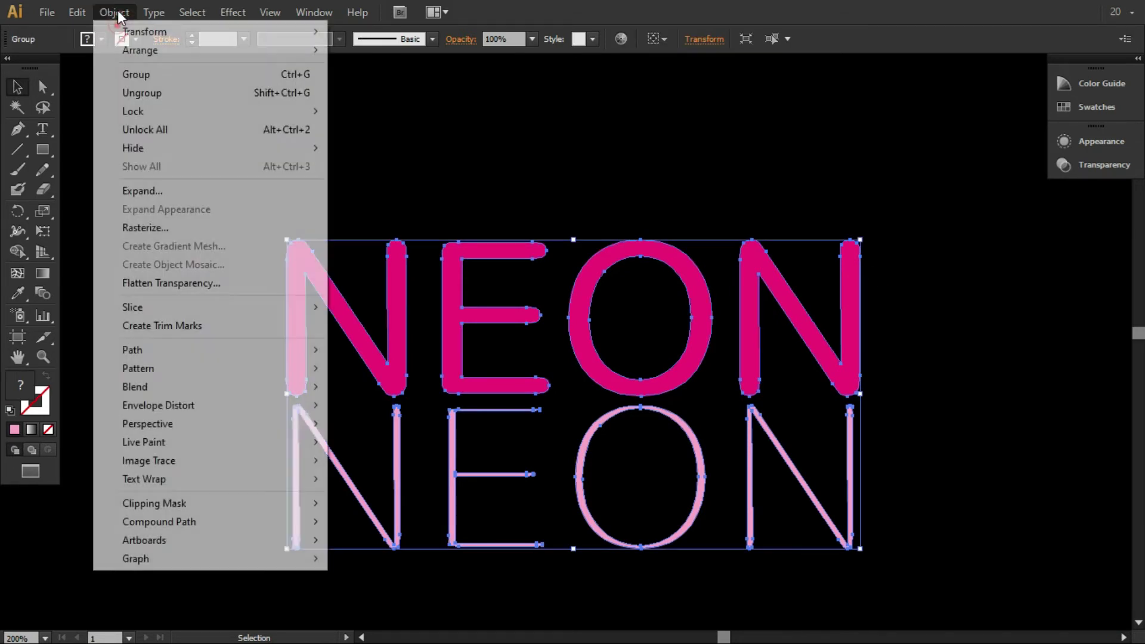
left_click(185, 94)
left_click(878, 254)
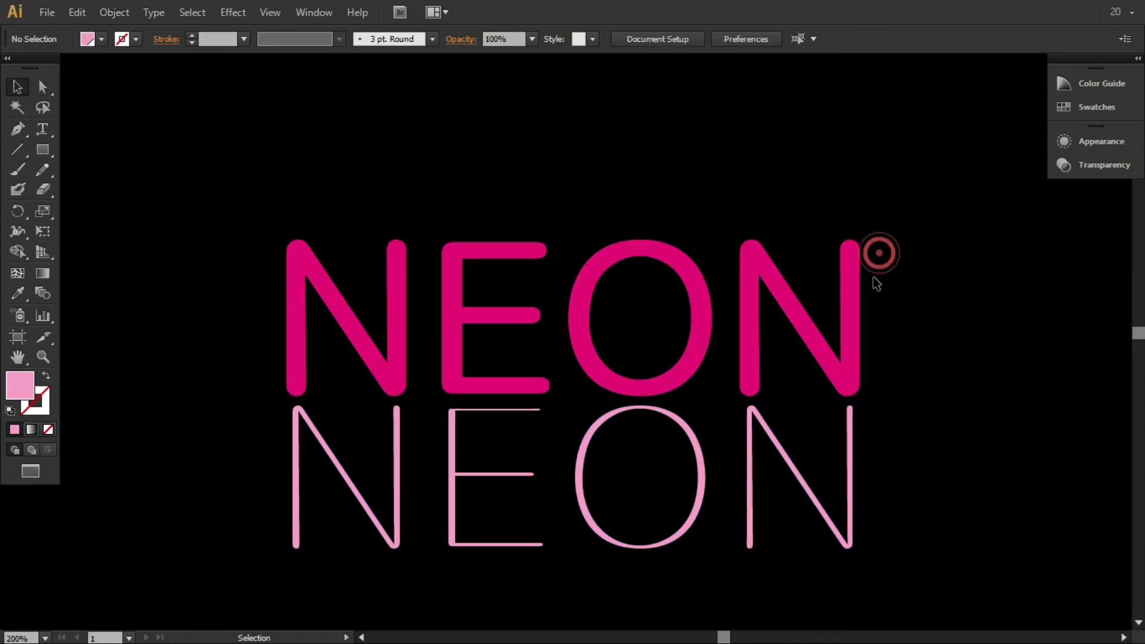
left_click(853, 284)
left_click(852, 440)
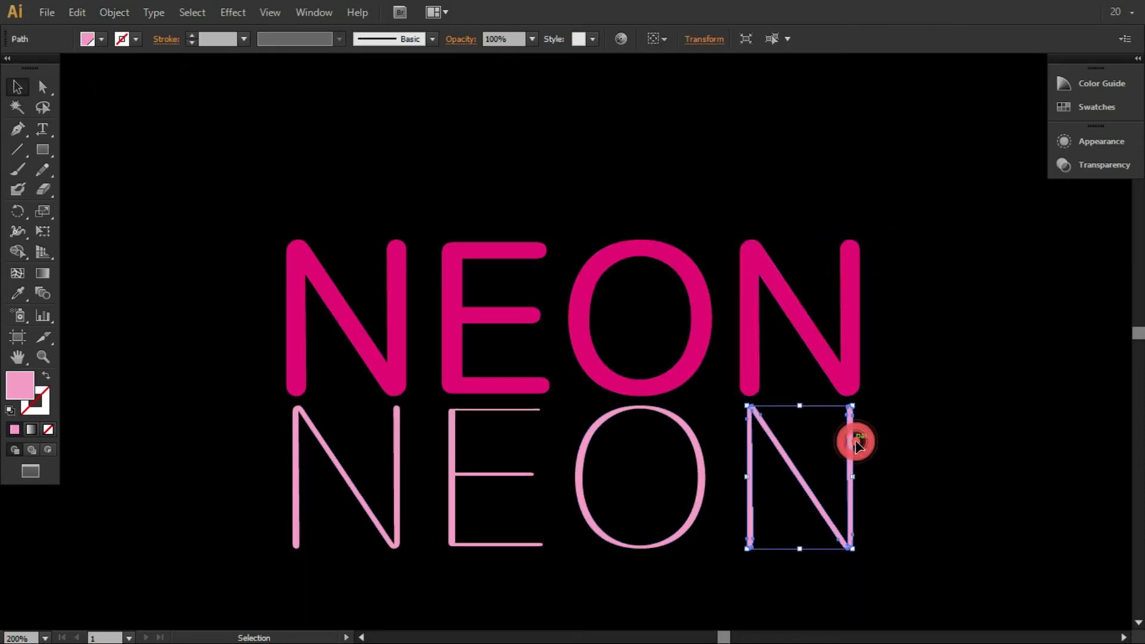
Group the top magenta NEON letters on their own, then select the lower NEON
left_click_drag(921, 280, 227, 337)
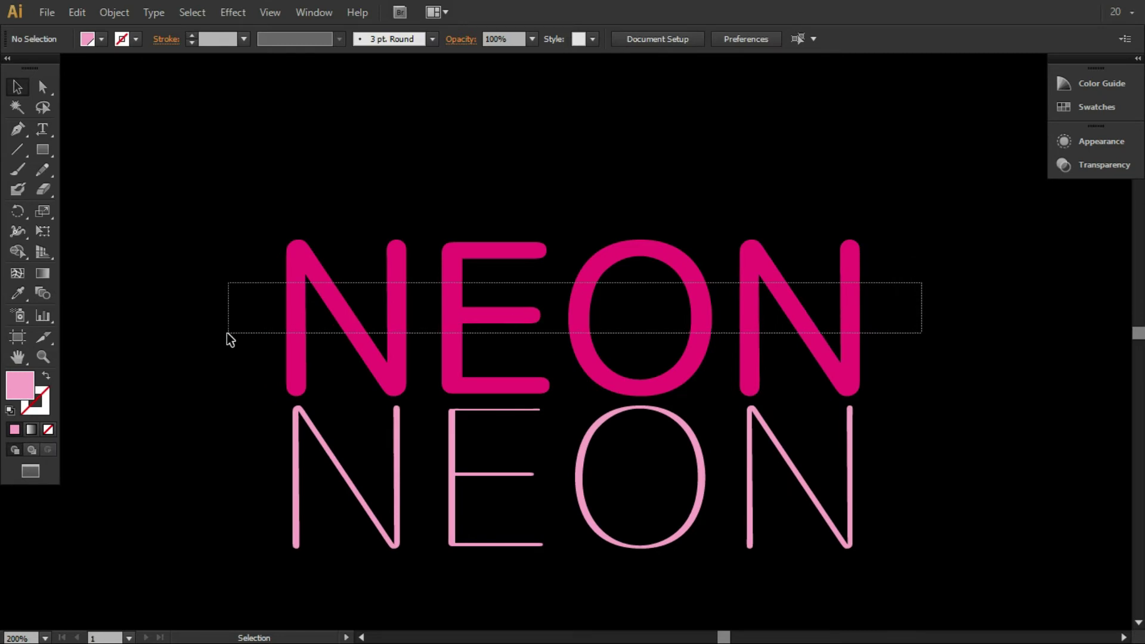
left_click(114, 12)
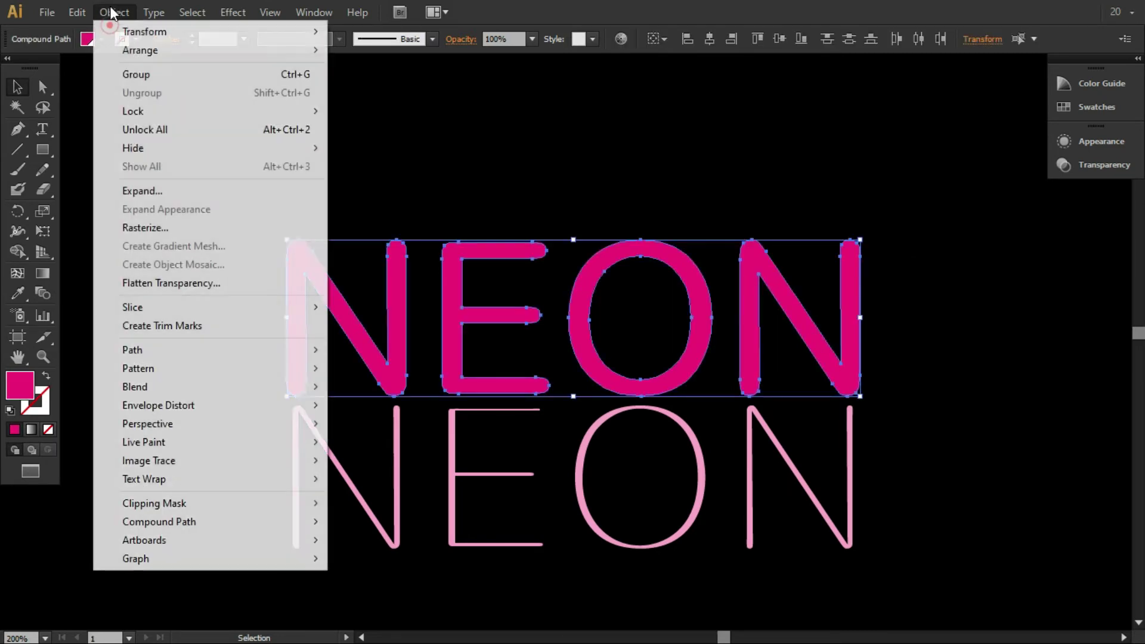
left_click(185, 76)
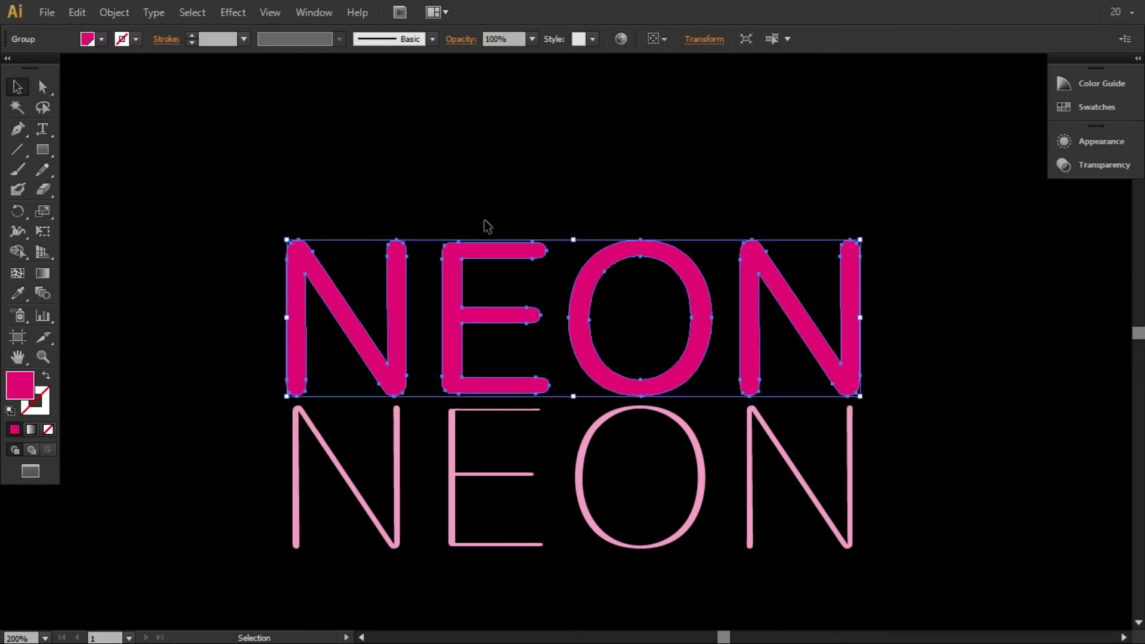
left_click(954, 446)
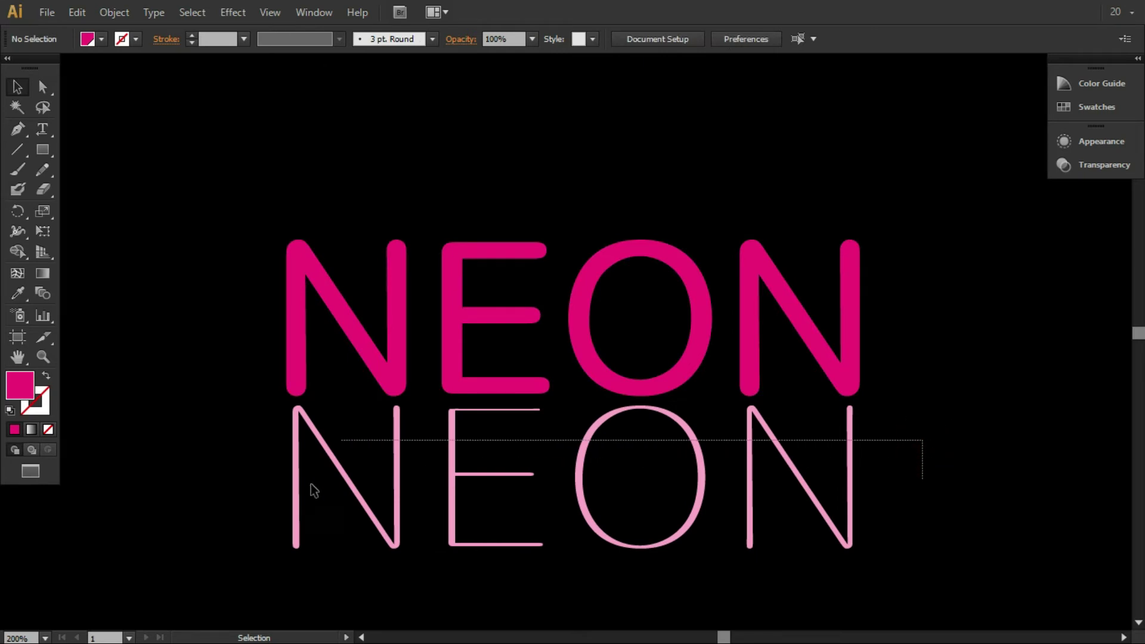
left_click_drag(922, 440, 258, 498)
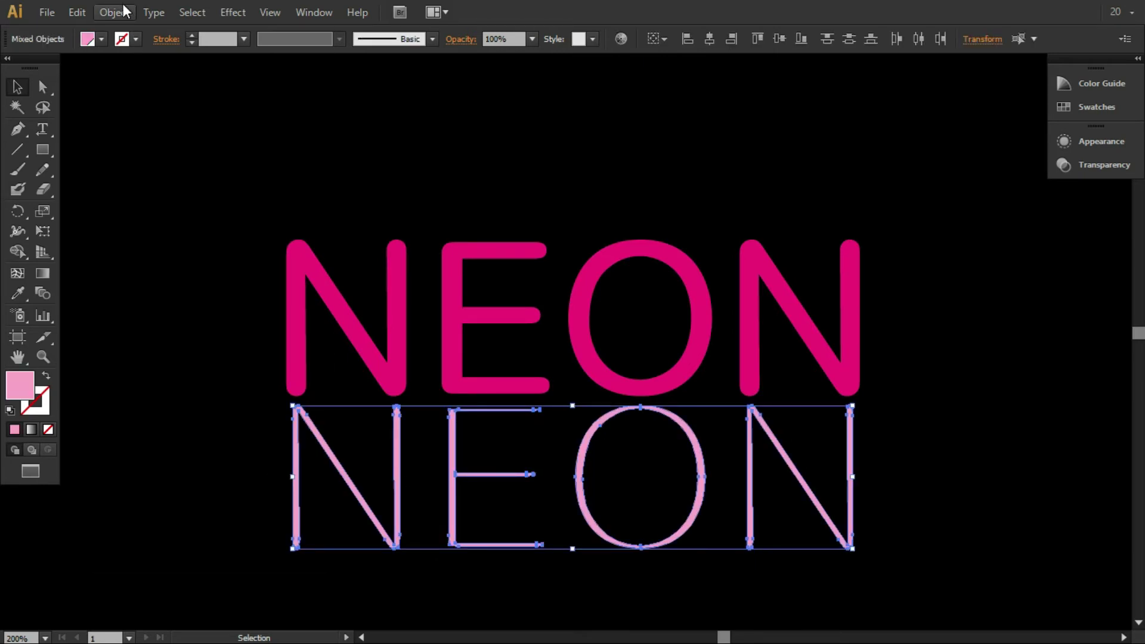
Group the light-pink NEON and nudge it up to sit centred inside the magenta letters
left_click(114, 12)
left_click(136, 74)
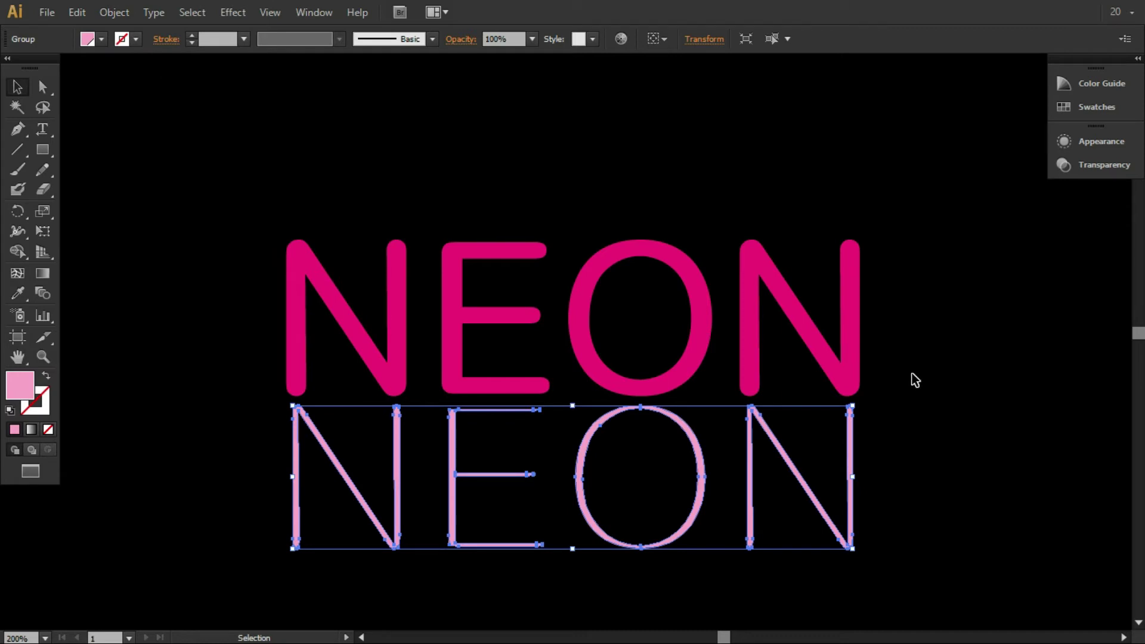
key("shift+Up")
key("shift+Up")
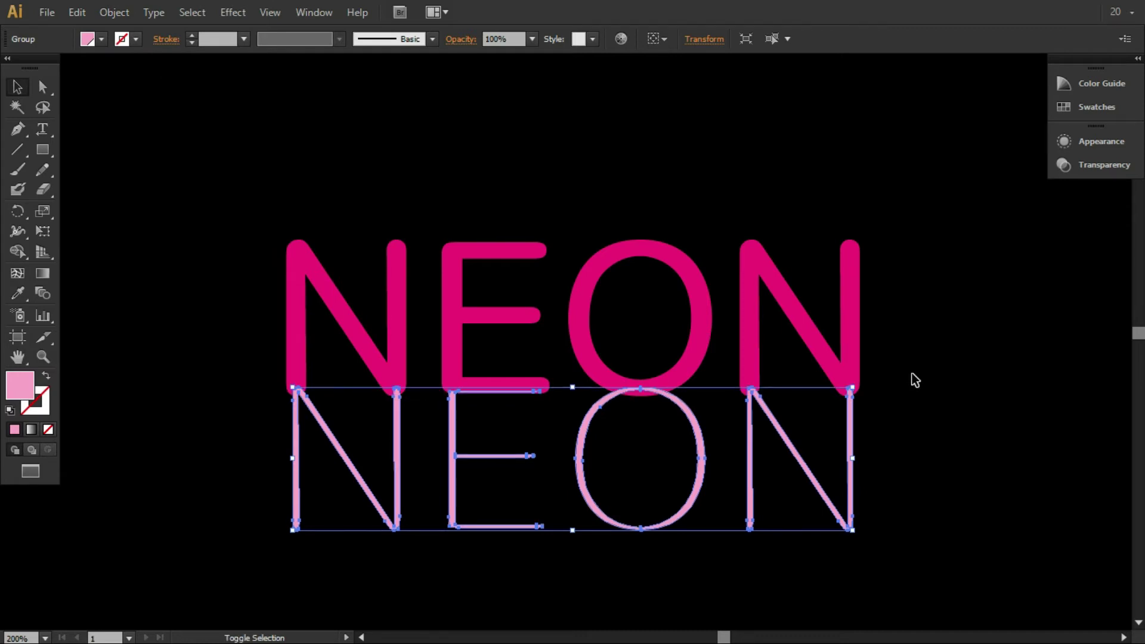
key("shift+Up")
key("shift+Up")
key("shift+Up")
key("shift+Up")
key("shift+Up")
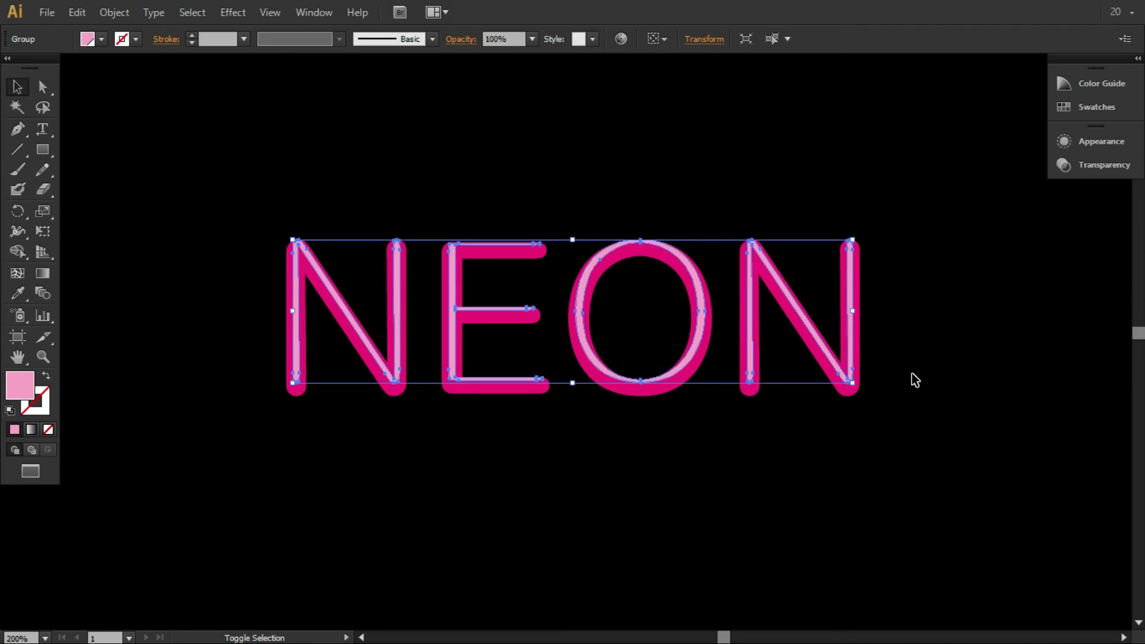
key("ctrl+z")
left_click(858, 358)
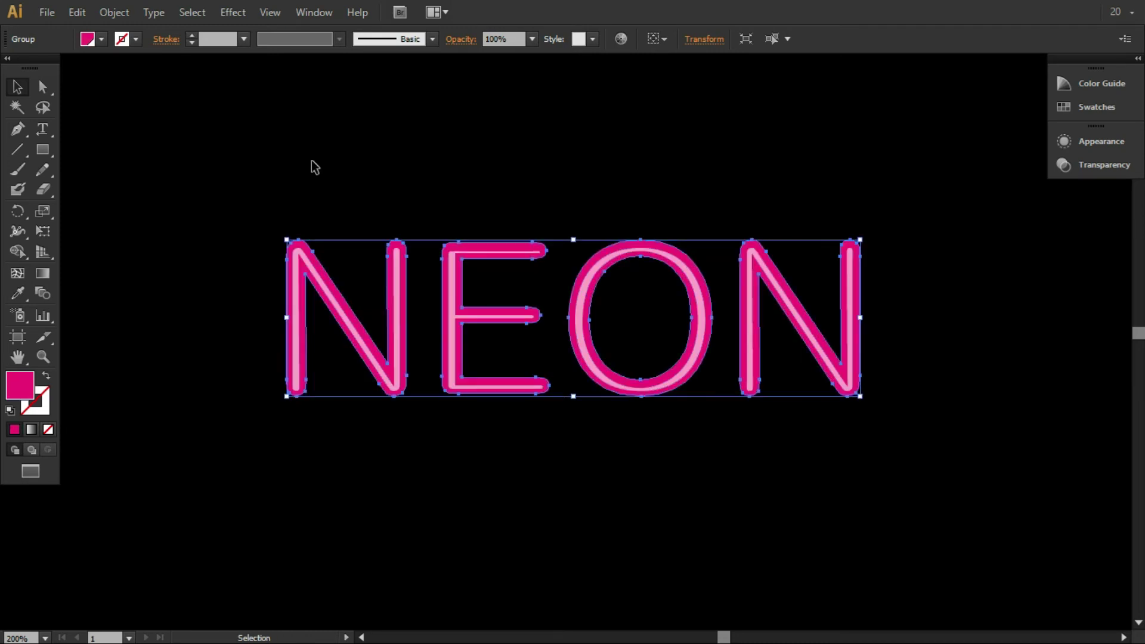
left_click(248, 13)
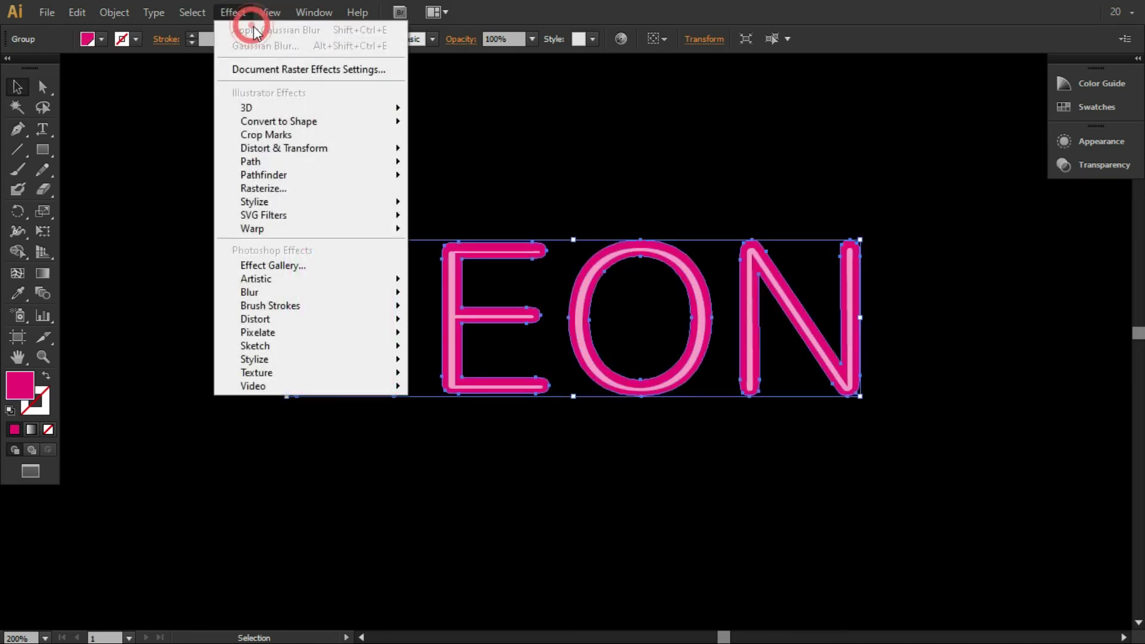
Apply a 4.8-pixel Gaussian Blur to the magenta NEON group for a soft glow
left_click(491, 300)
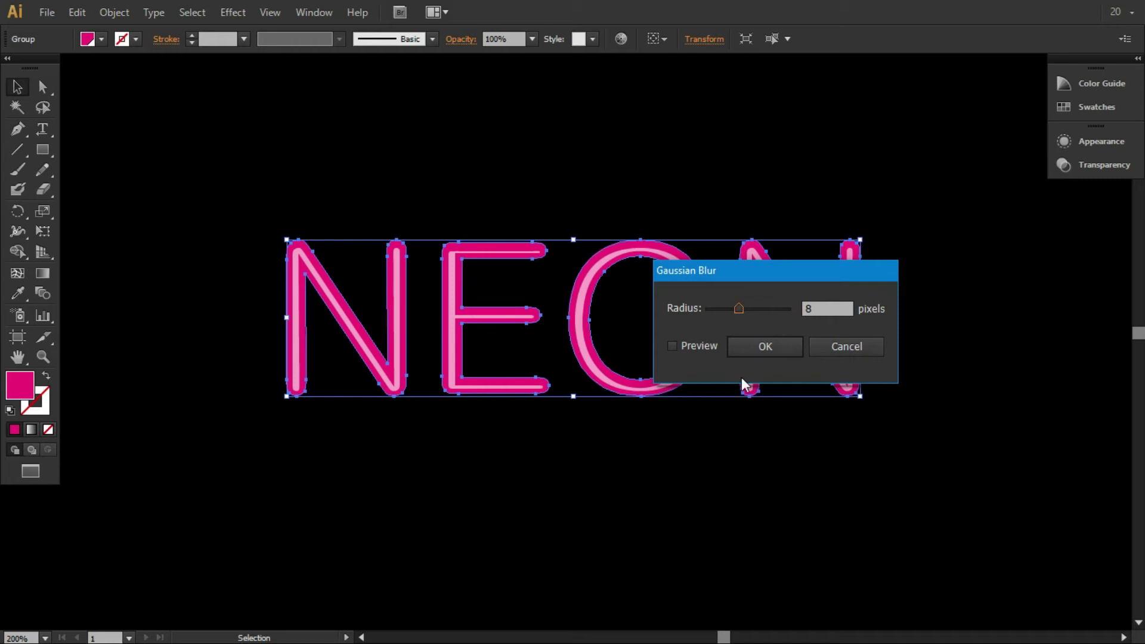
left_click(708, 352)
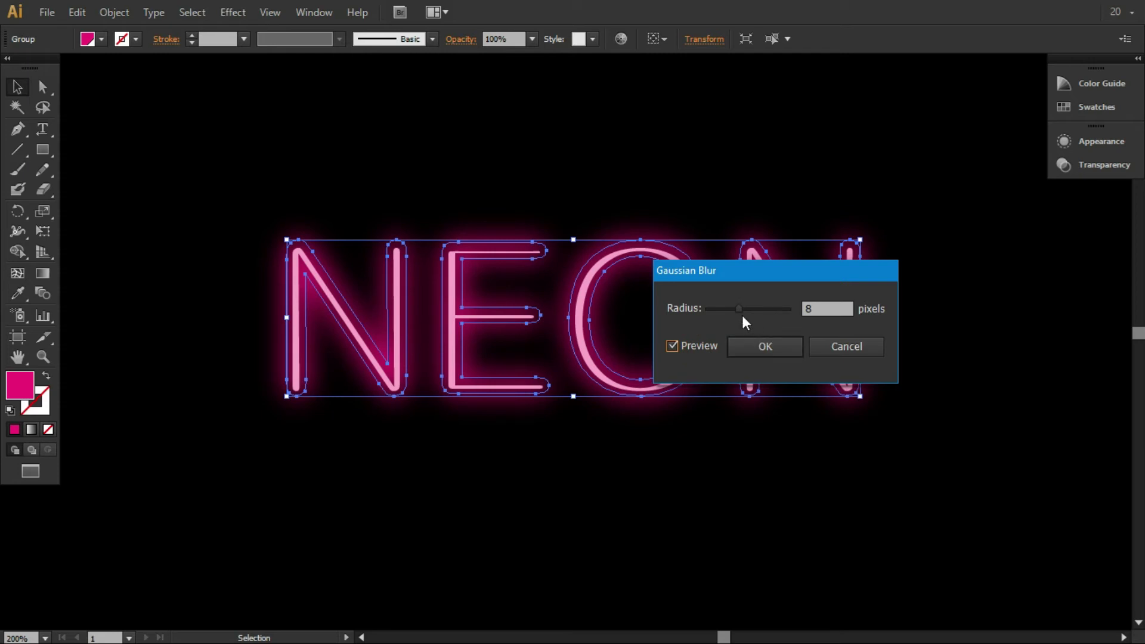
left_click_drag(733, 308, 727, 309)
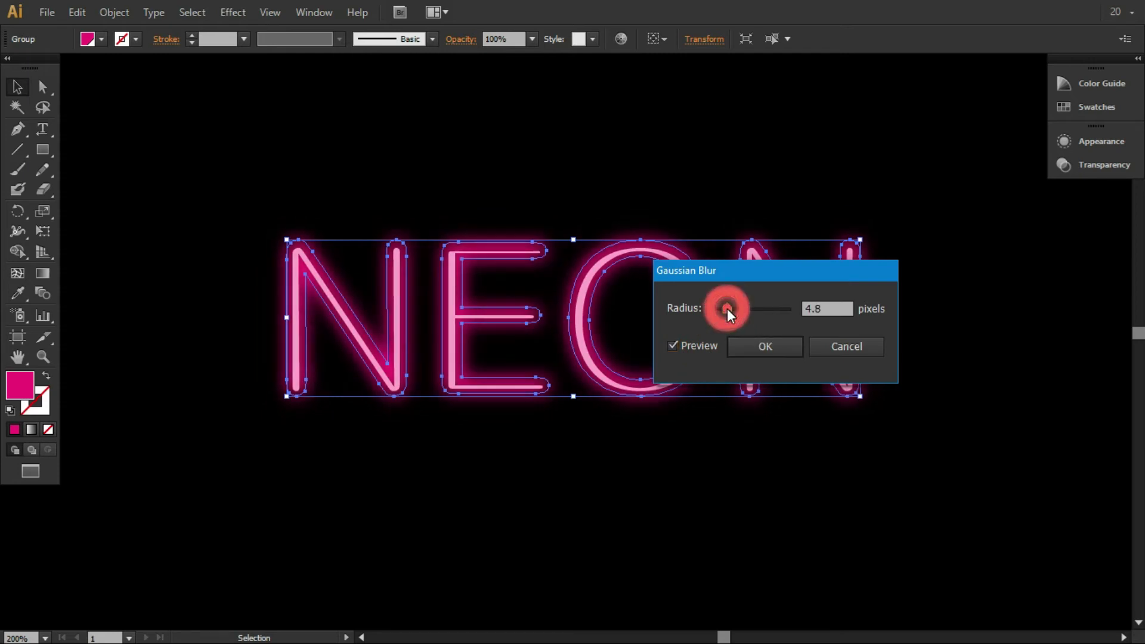
left_click(746, 345)
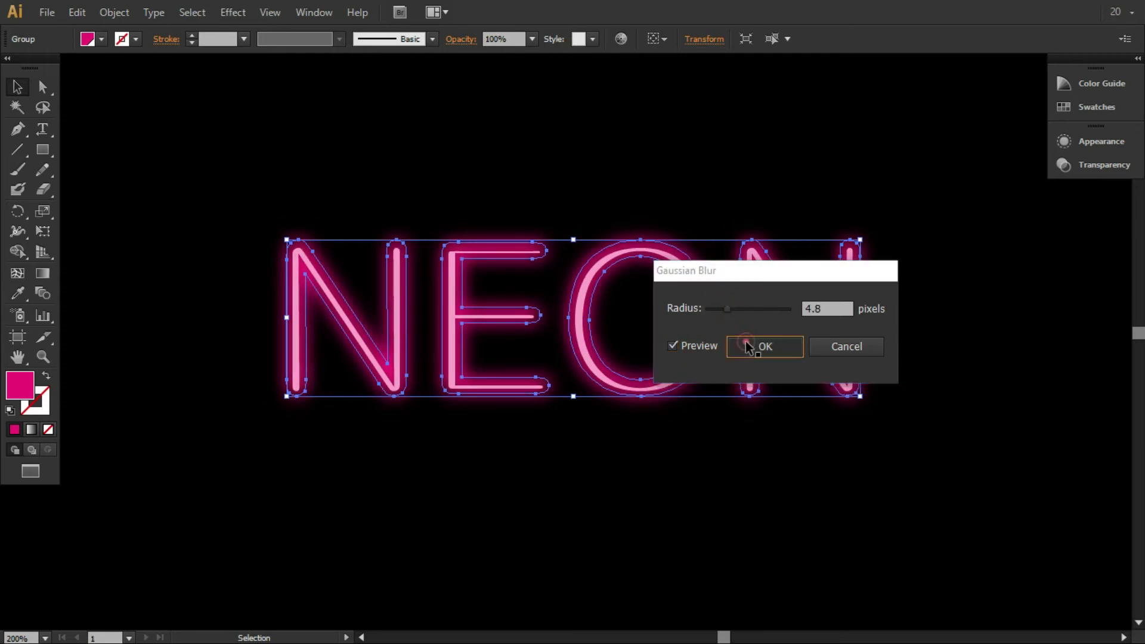
left_click(772, 449)
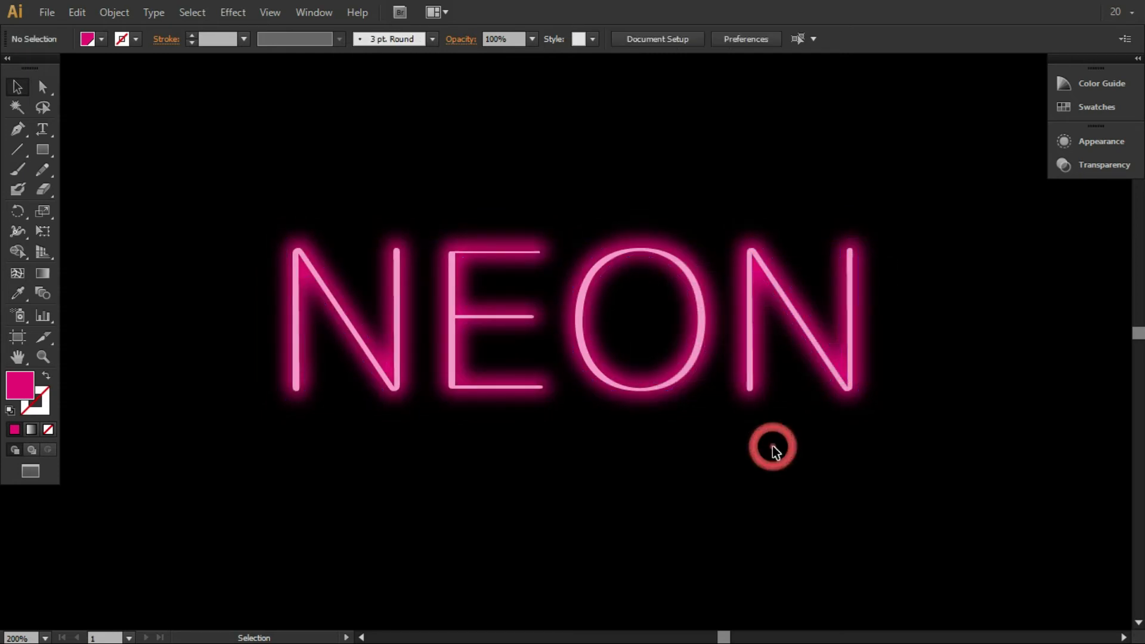
left_click(757, 367)
left_click(232, 12)
mouse_move(249, 292)
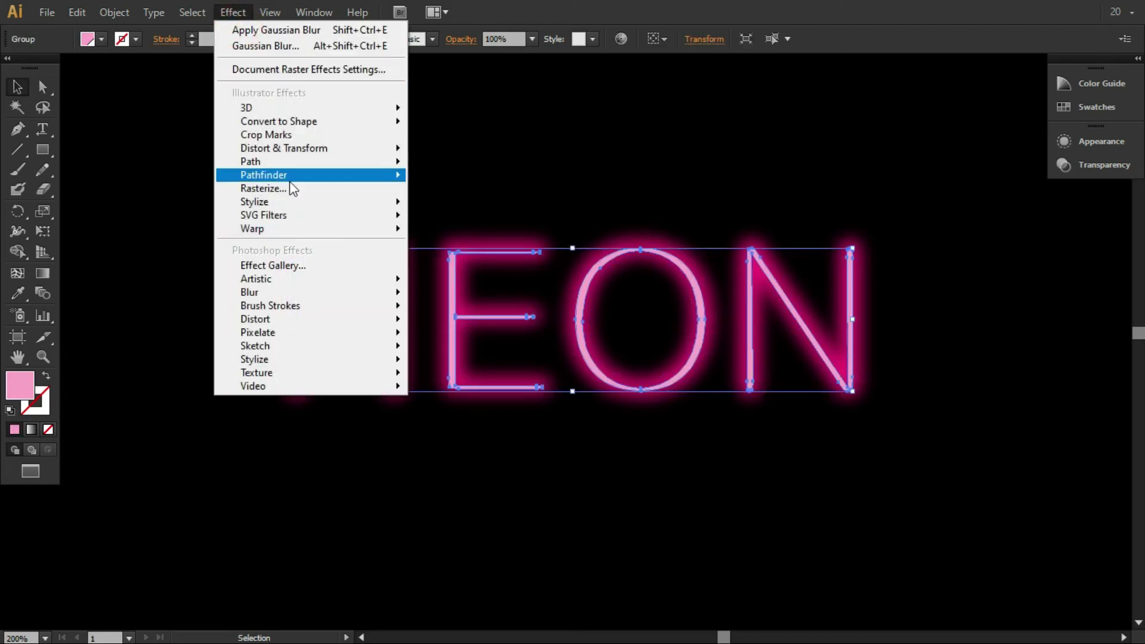
Add a 4.8-pixel Gaussian Blur to the NEON glow layer, then select the thick pink tube group
left_click(436, 296)
left_click(674, 346)
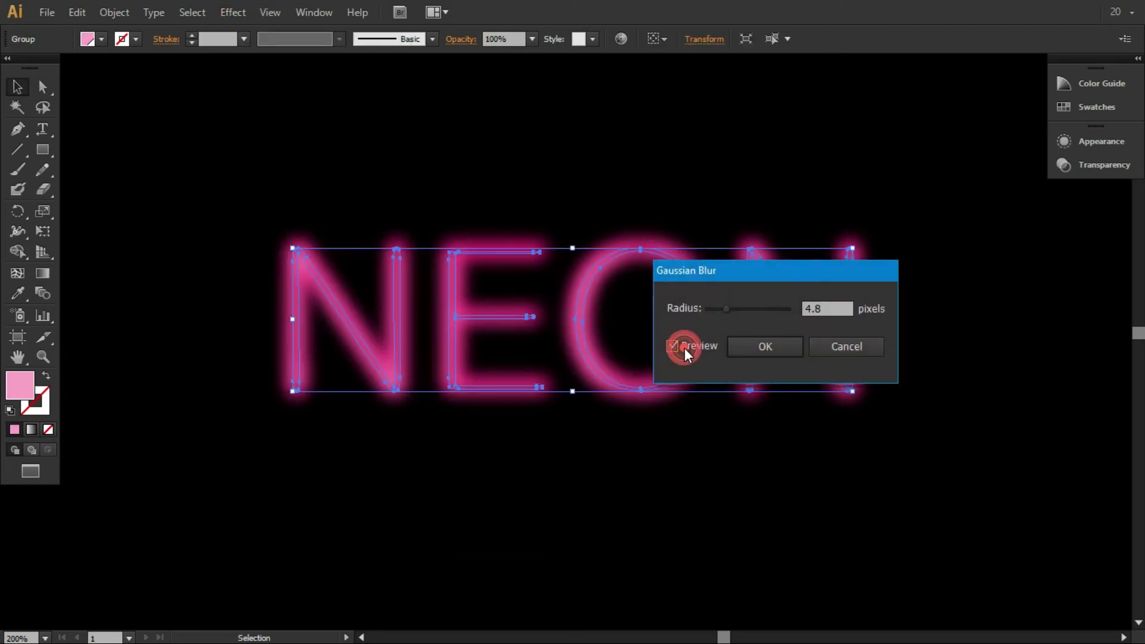
left_click(745, 346)
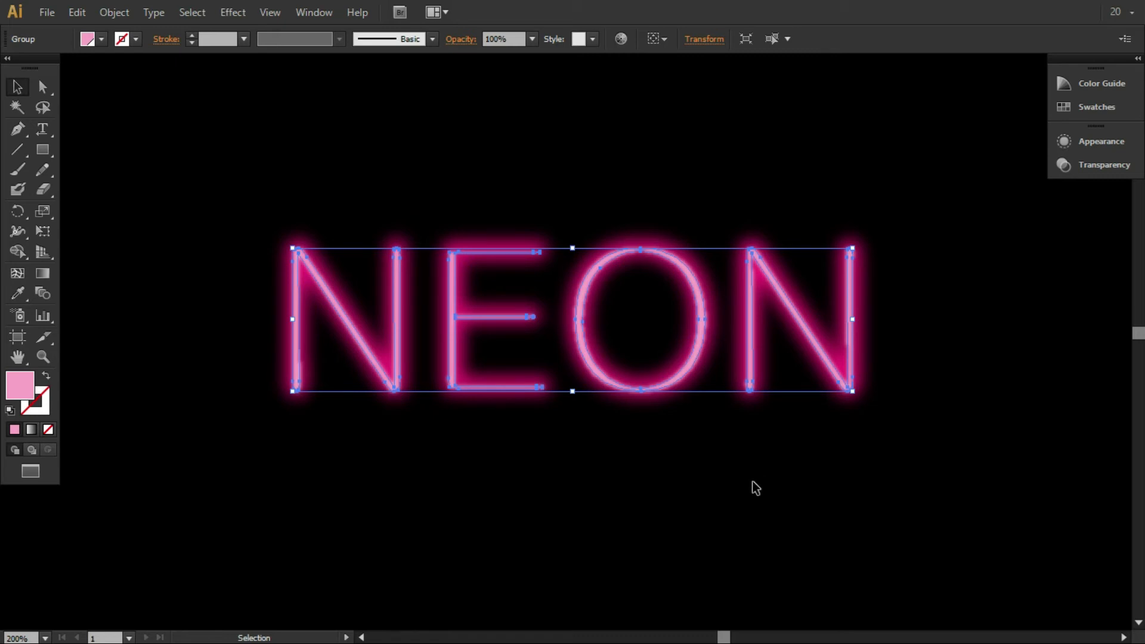
left_click(598, 462)
left_click(556, 391)
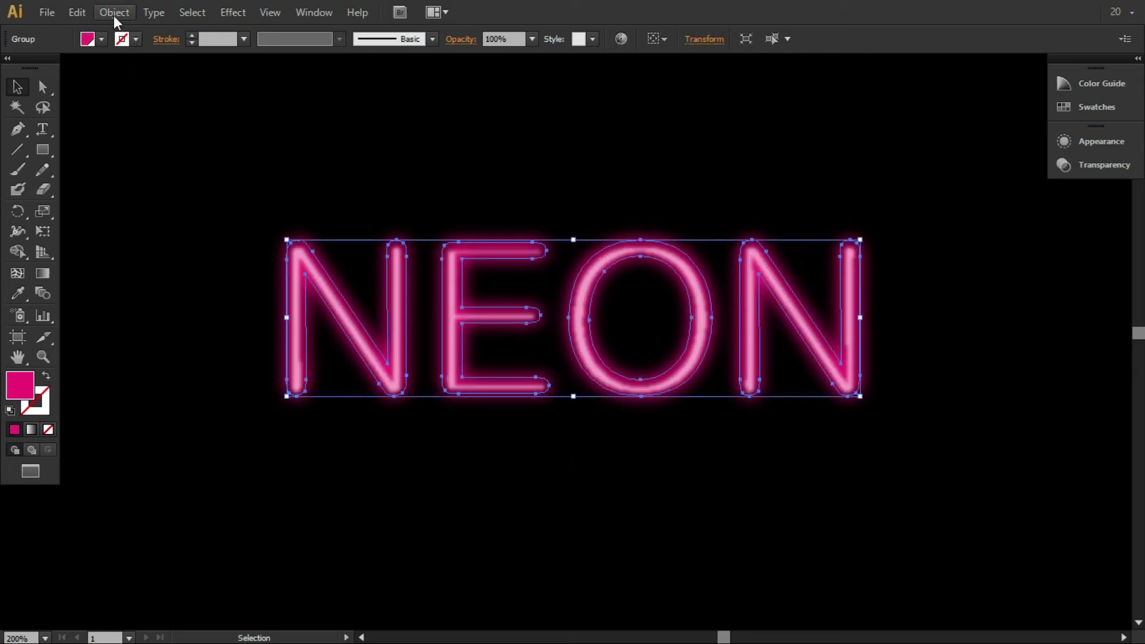
Copy and paste the pink NEON tube group in front, nudging the copy up two steps
left_click(77, 13)
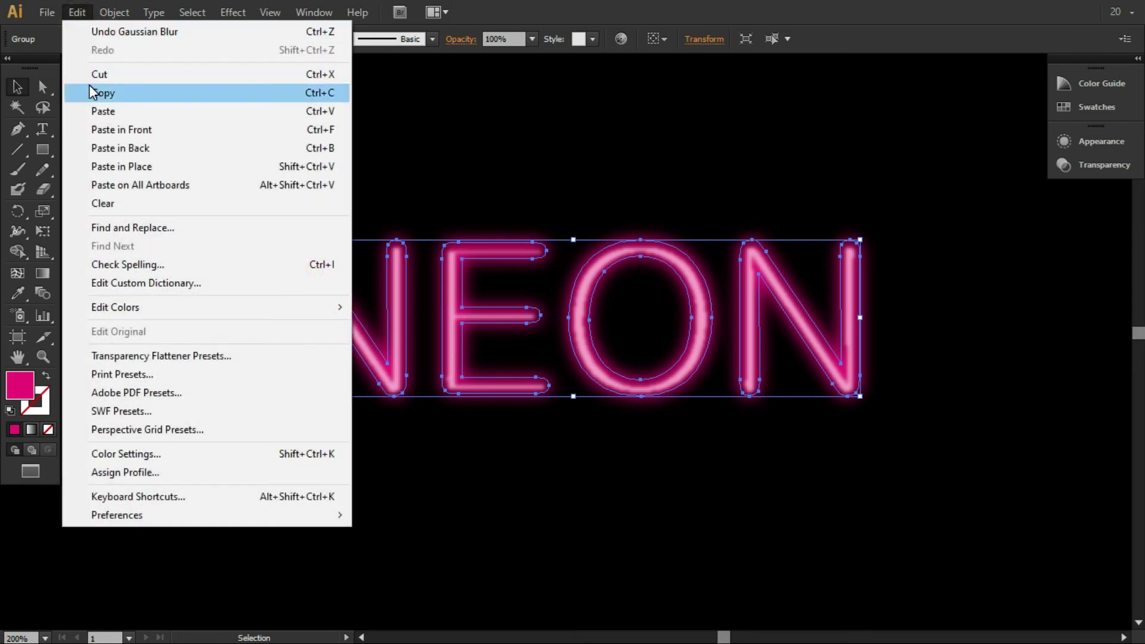
left_click(90, 92)
left_click(76, 13)
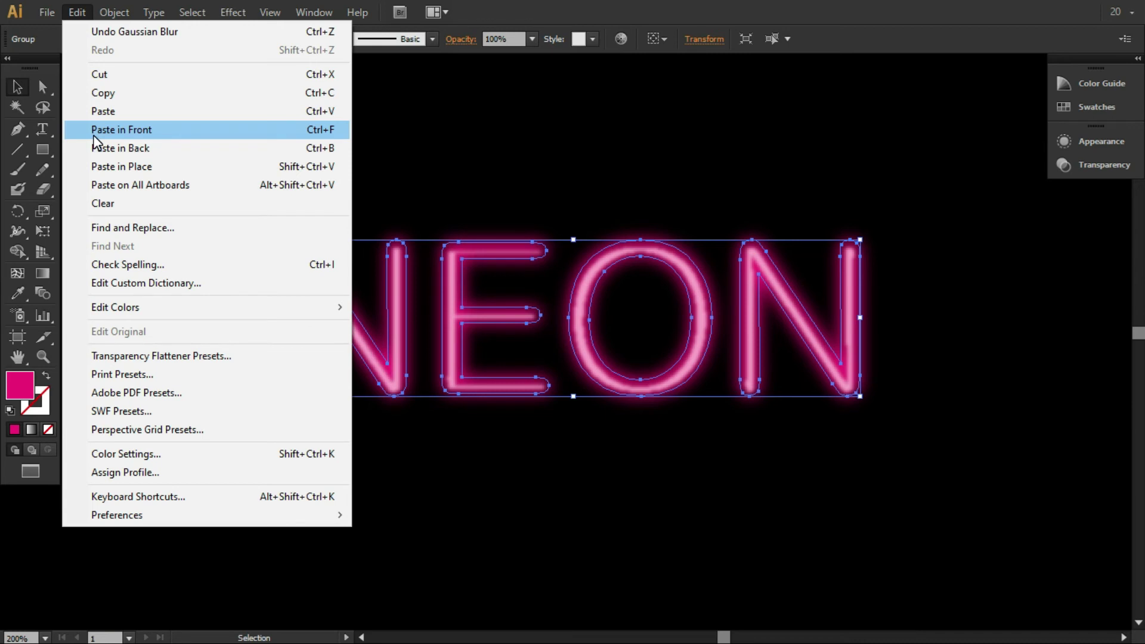
left_click(93, 130)
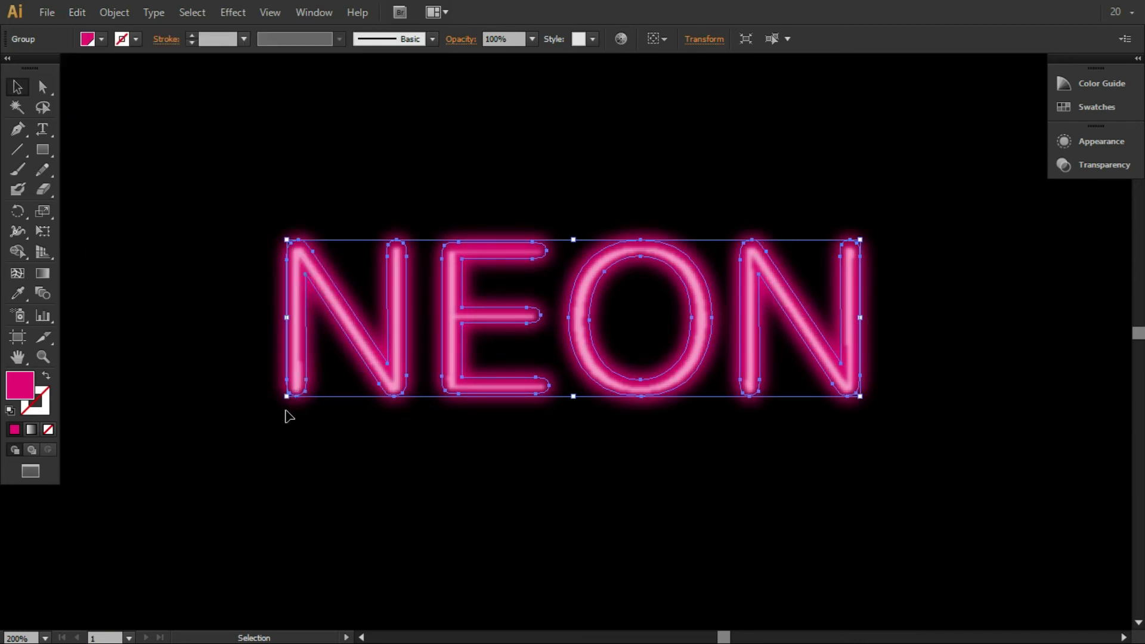
key("Up")
key("Up")
key("Up")
key("Up")
key("Up")
key("Up")
key("Up")
key("Up")
key("Up")
key("Up")
key("Up")
key("Up")
key("Up")
key("Up")
key("Up")
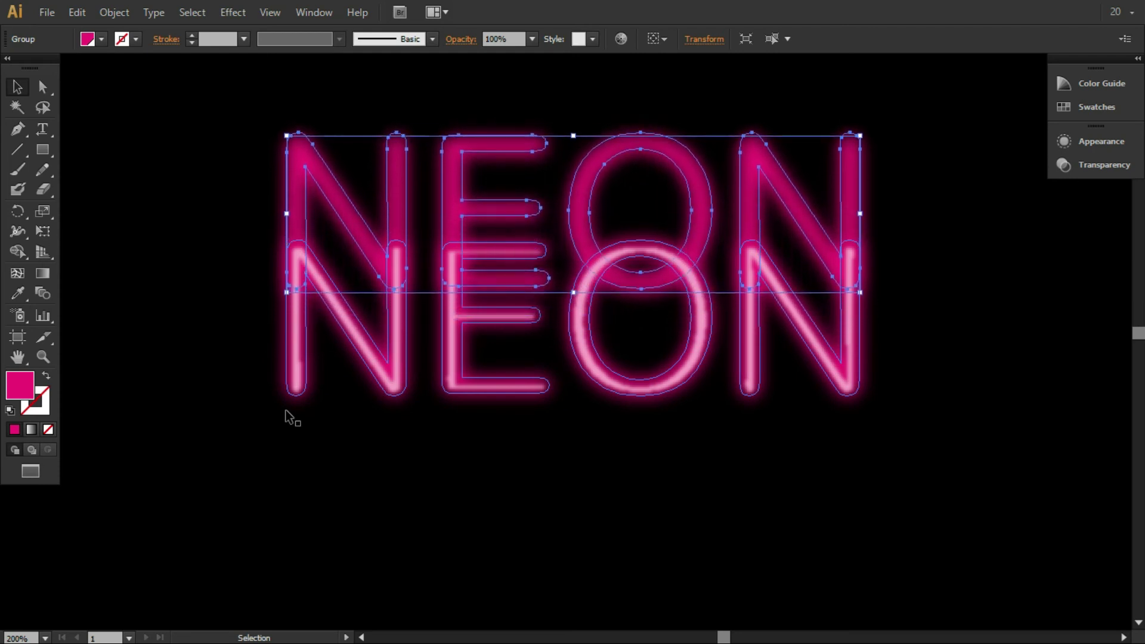
key("Up")
key("Up")
key("Up")
key("Up")
key("Up")
key("Up")
key("Up")
key("Up")
key("Up")
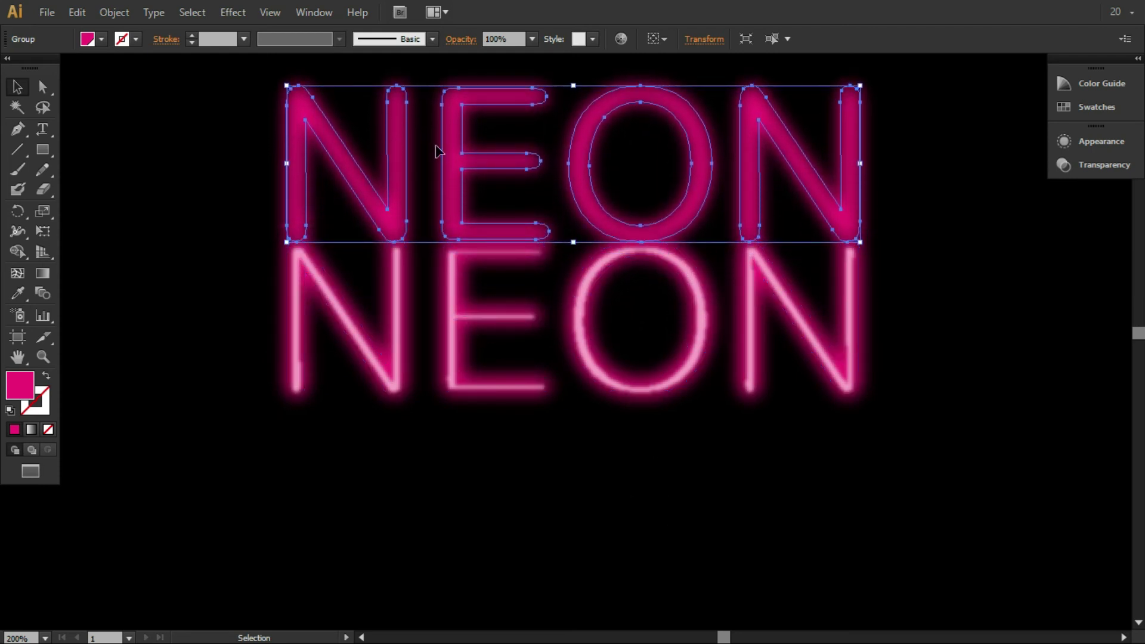
Raise the upper NEON copy's Gaussian Blur radius to 7.6 px, then deselect
left_click(1084, 148)
left_click(940, 194)
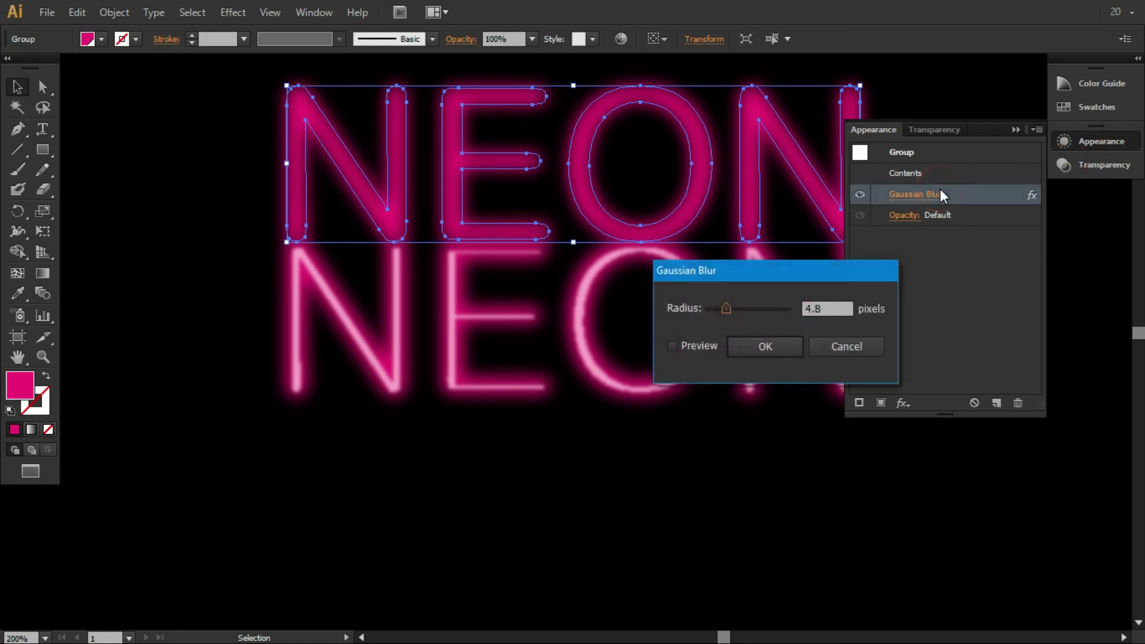
left_click(674, 346)
left_click(750, 309)
left_click(738, 308)
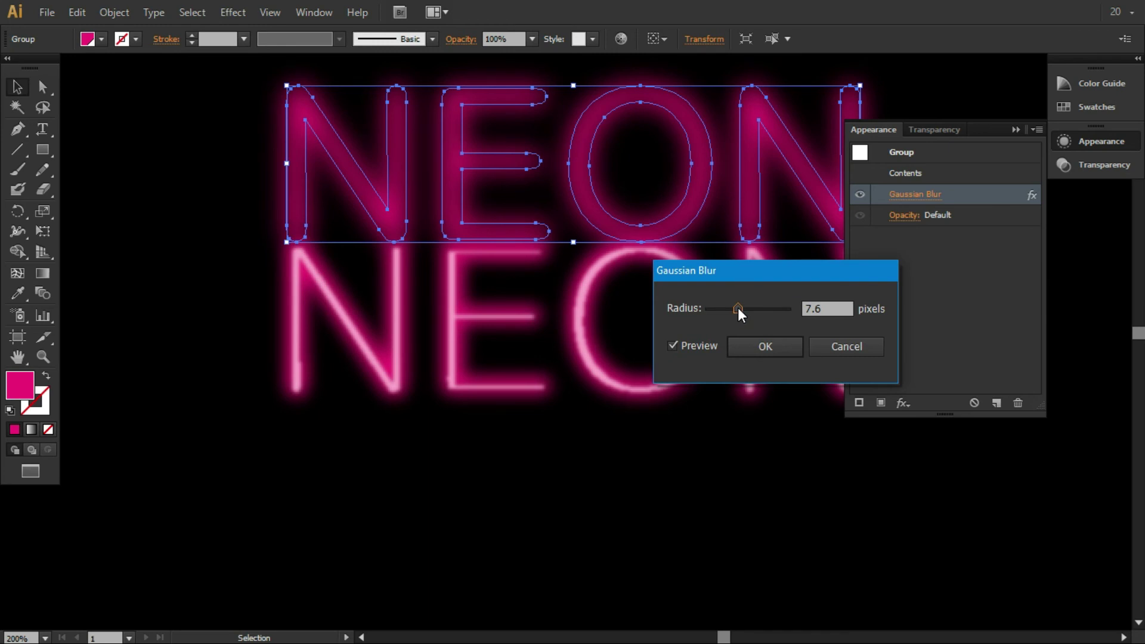
left_click(755, 348)
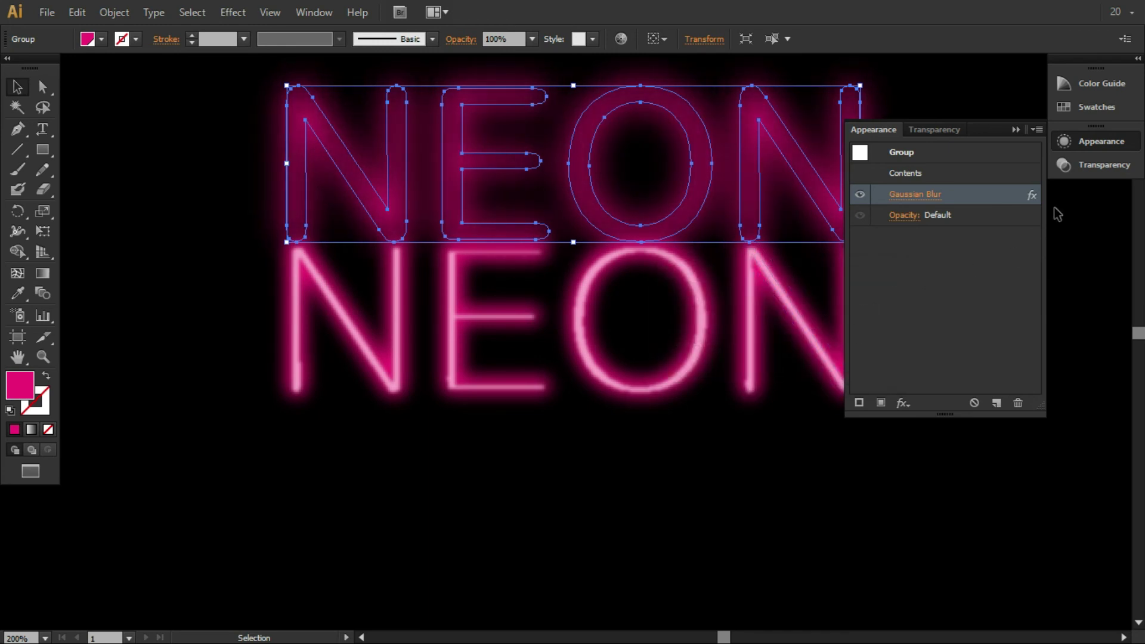
left_click(662, 427)
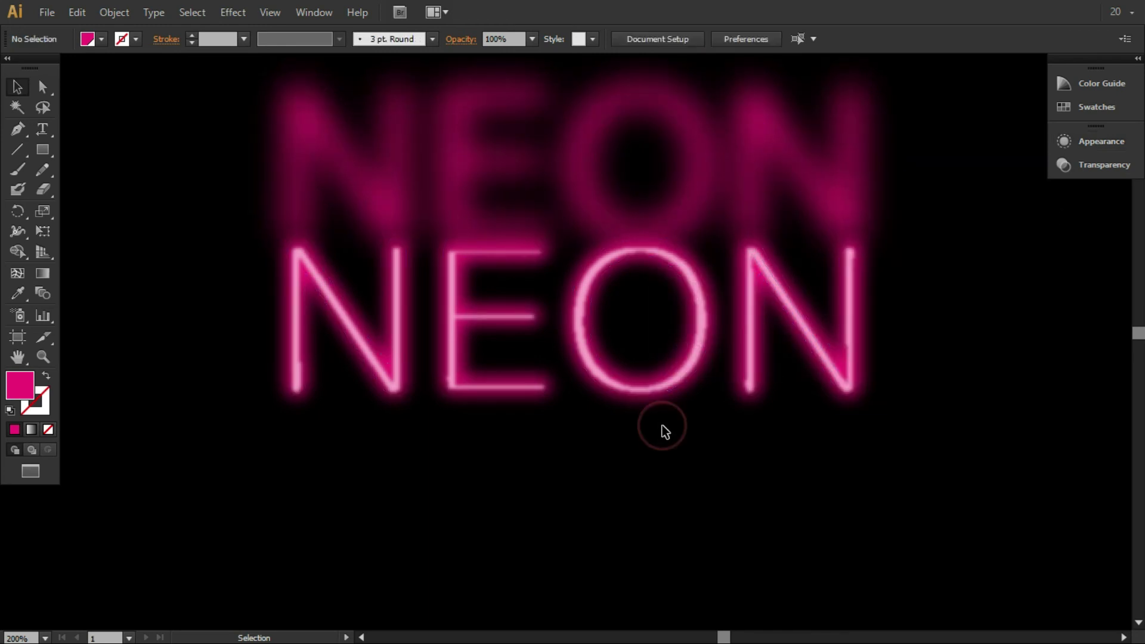
Shift the blurred NEON copy back down over the sharp lettering, then deselect
left_click(672, 212)
key("shift+Down")
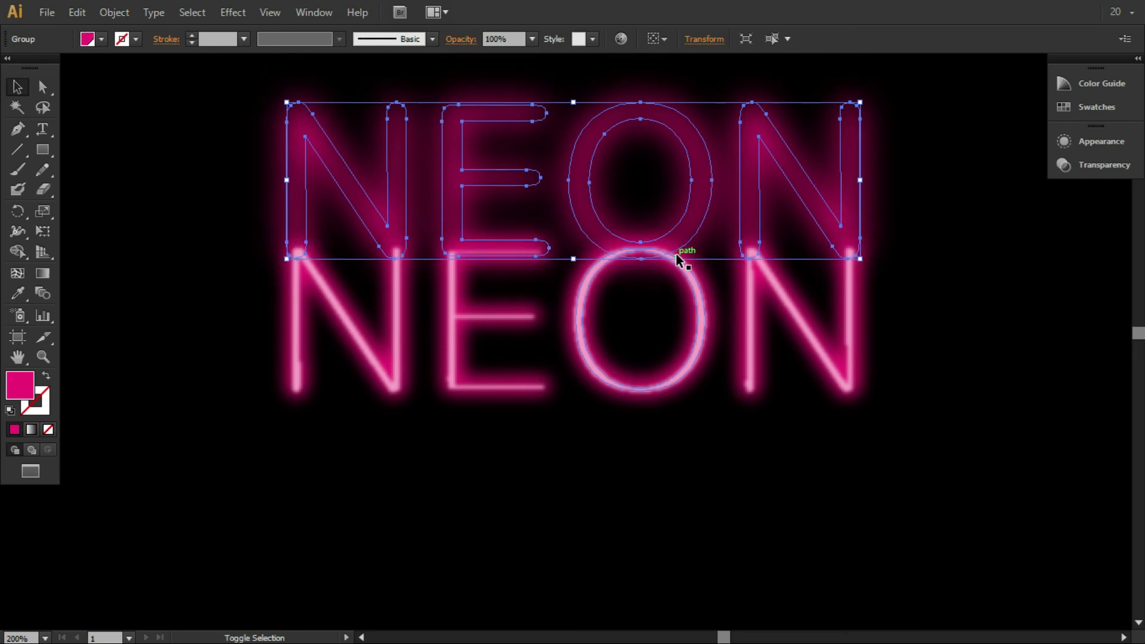
key("shift+Down")
key("shift+Down")
key("shift+Down")
key("shift+Down")
key("shift+Down")
key("shift+Down")
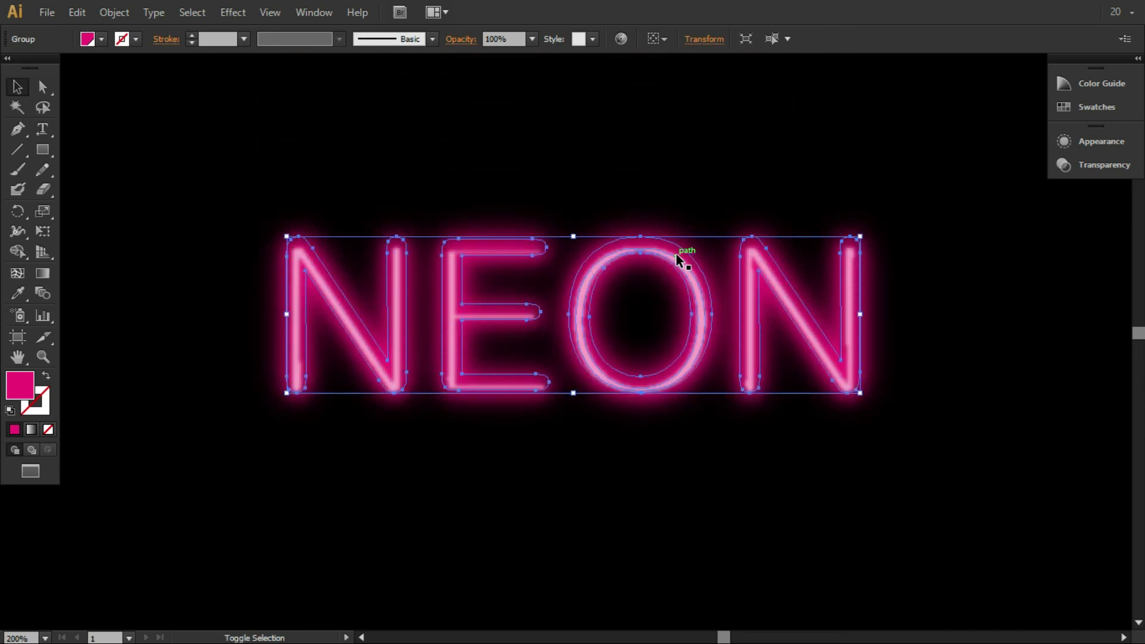
left_click(762, 472)
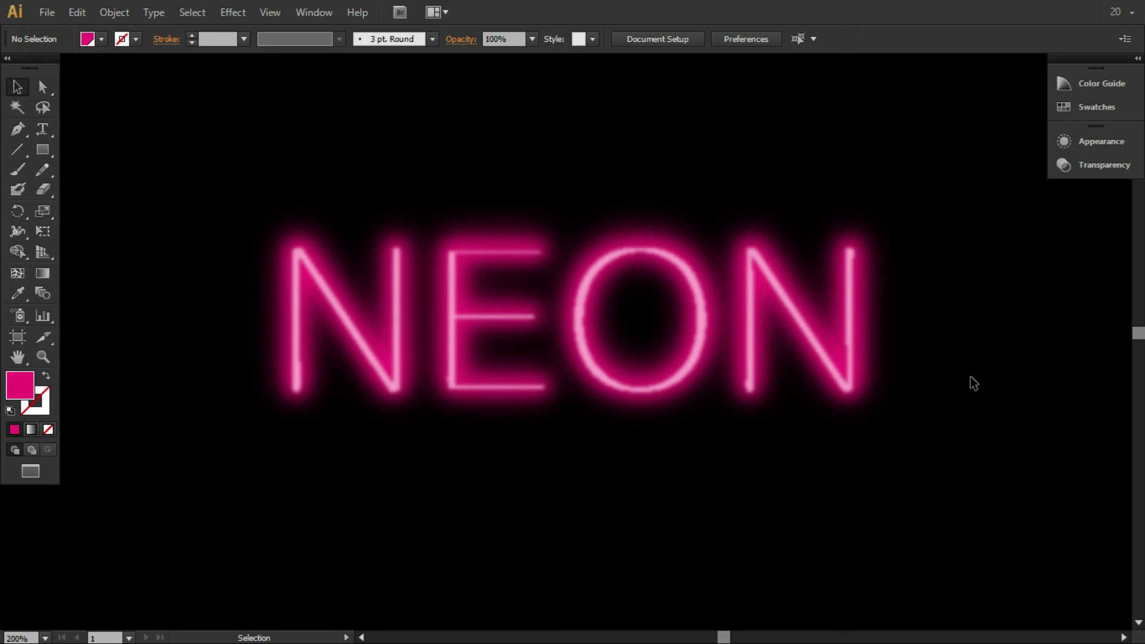
Recolor the pink global swatch to light cyan-blue (high green and blue RGB values) with live preview
left_click(1087, 108)
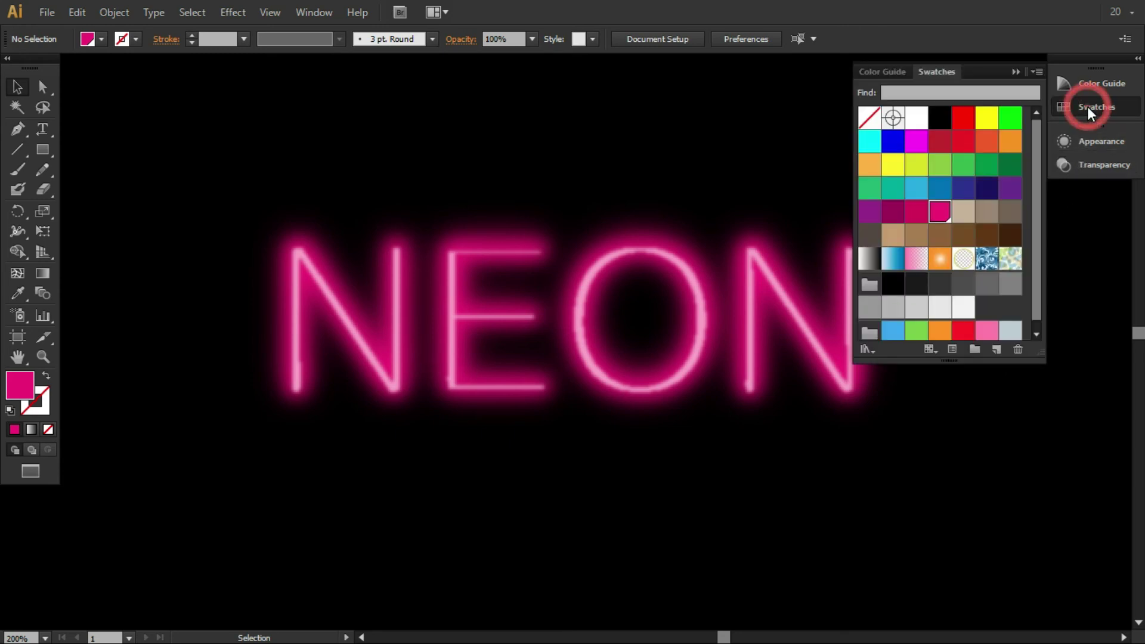
double_click(945, 206)
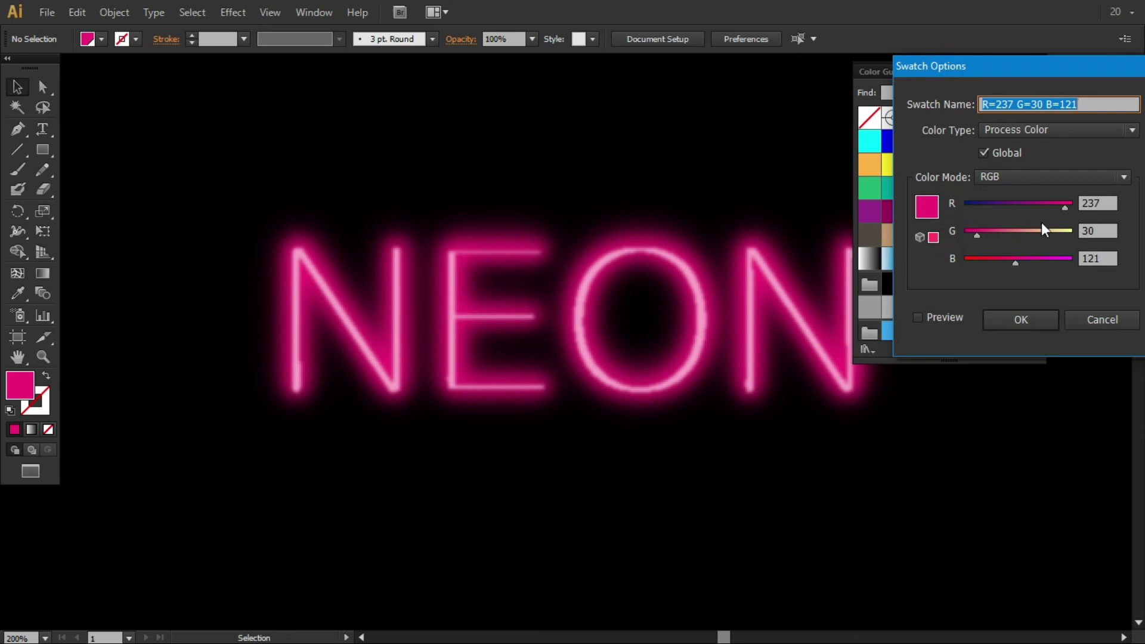
left_click(930, 318)
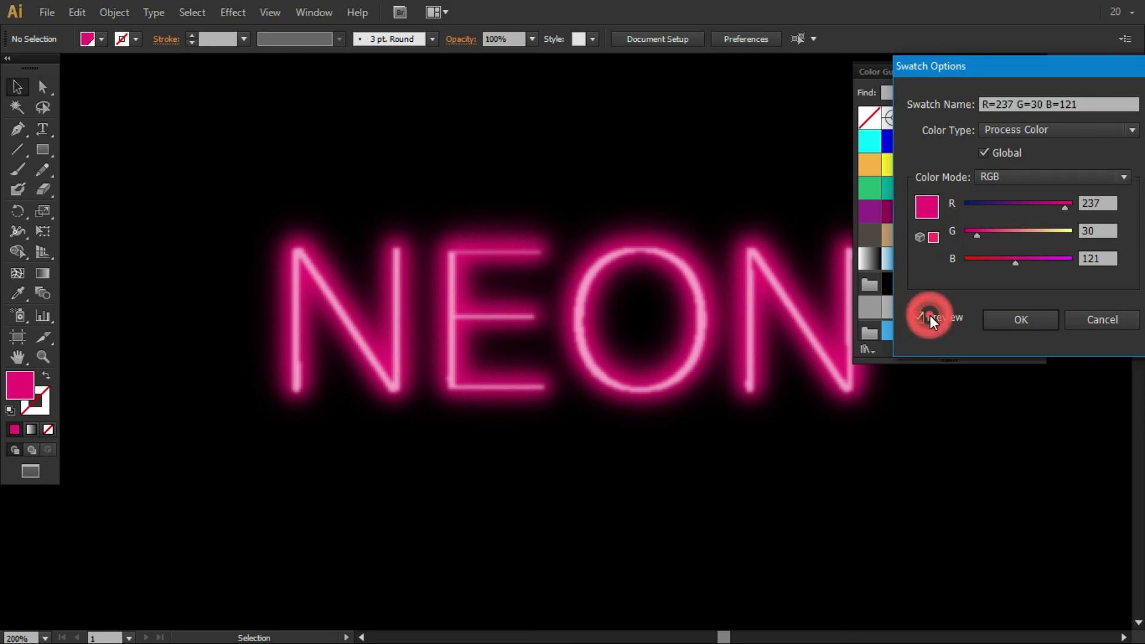
left_click(1027, 202)
left_click(1046, 203)
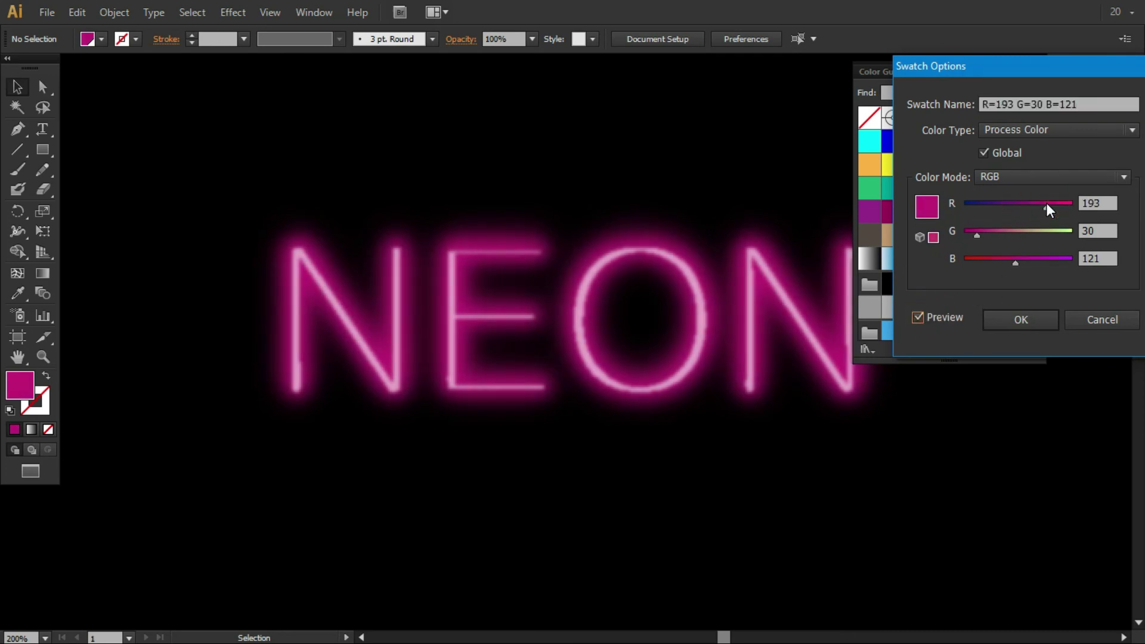
left_click(1047, 230)
left_click(985, 203)
left_click(1017, 231)
left_click(1034, 259)
left_click(1070, 259)
left_click(1052, 231)
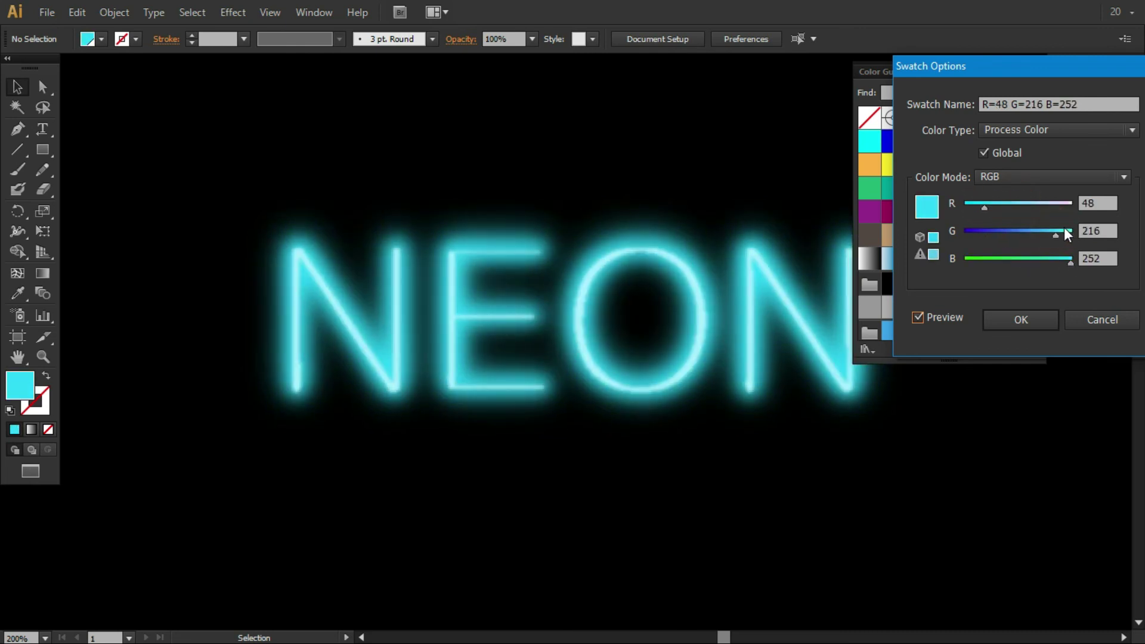
left_click(991, 203)
left_click(1021, 319)
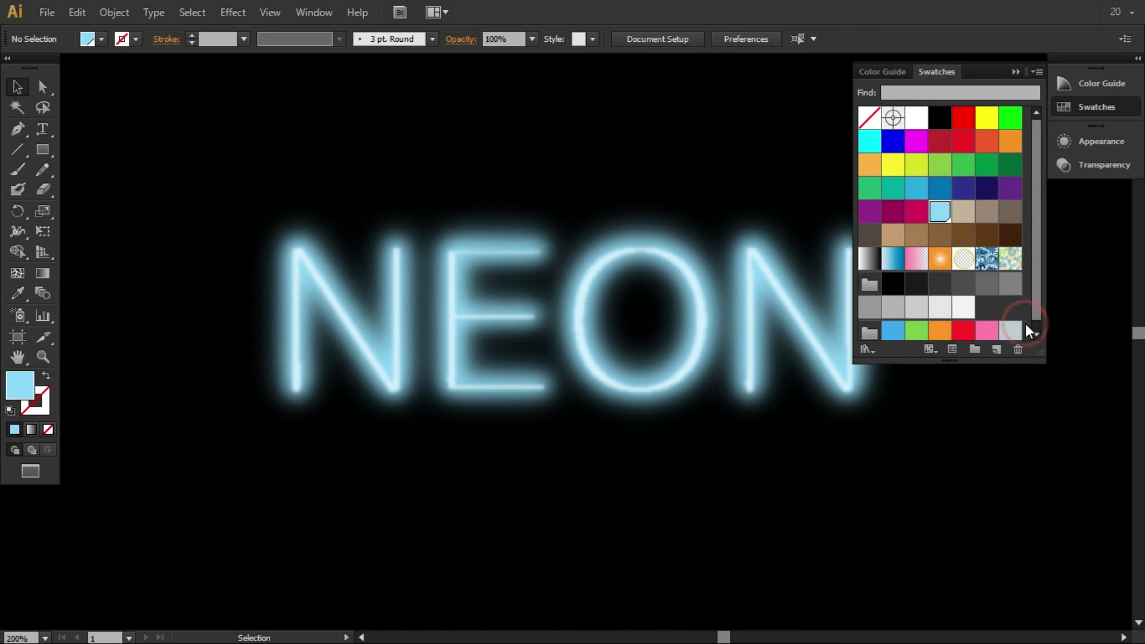
left_click(998, 423)
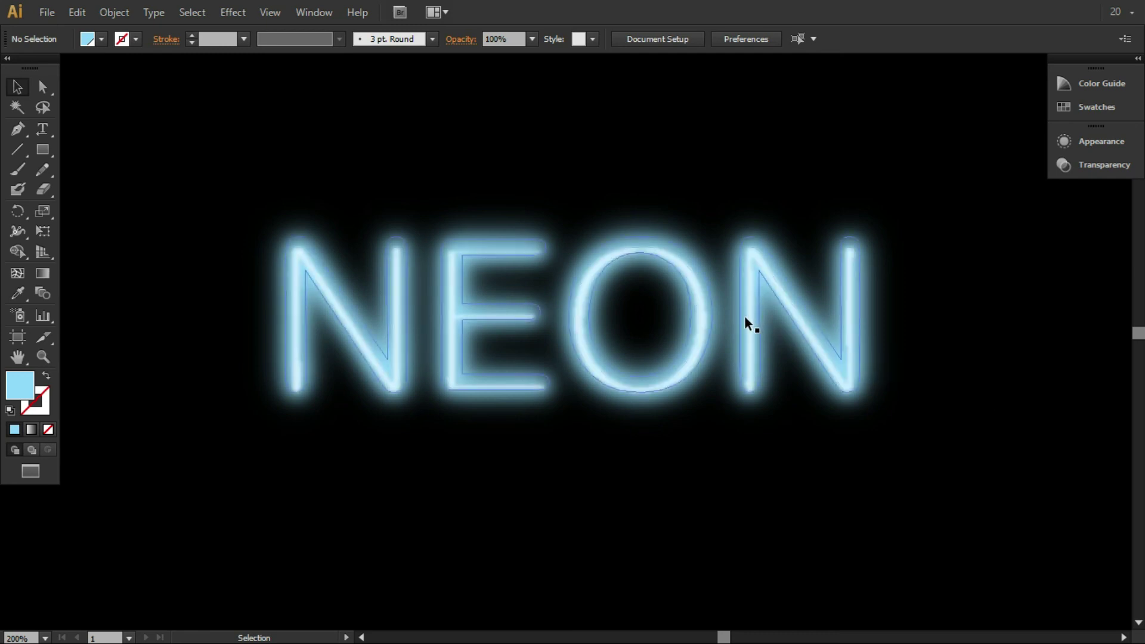
Zoom in to inspect the finished light-blue NEON glow on black
scroll(744, 316, "up", 2)
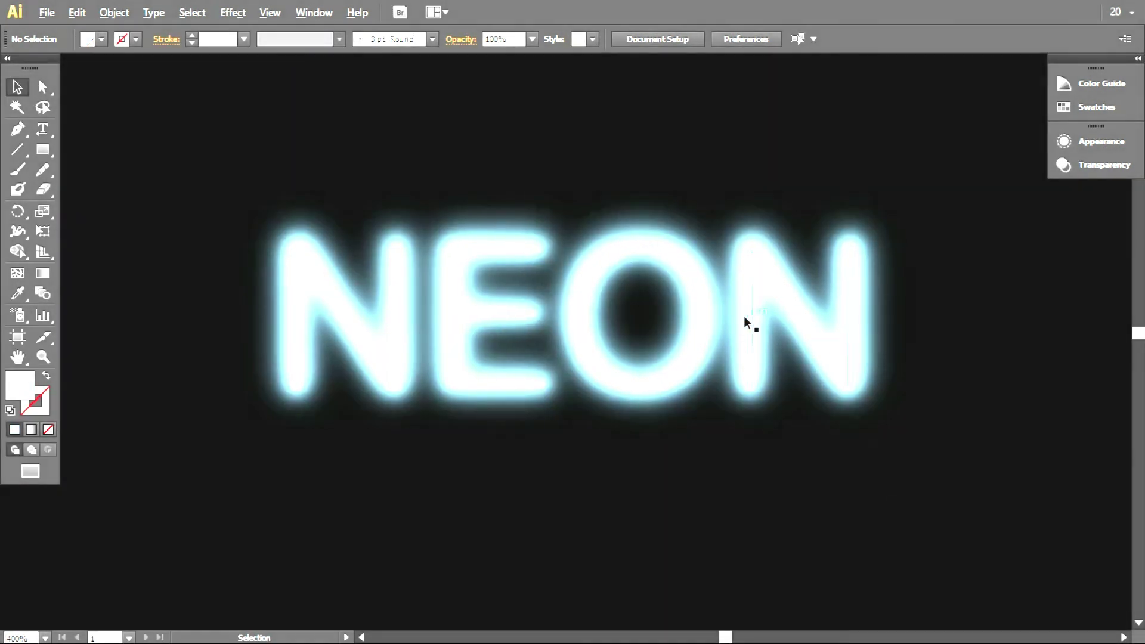